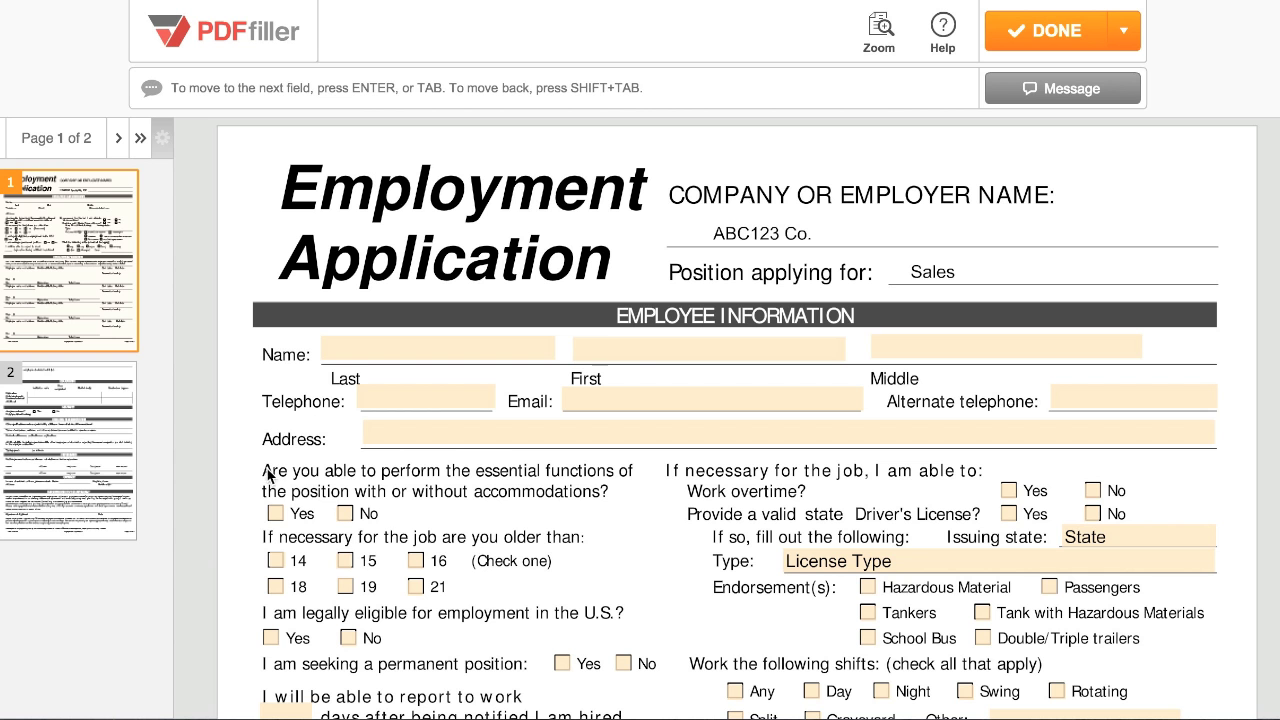
# Step: Fill in the sample form's last name, first name, telephone number and e-mail address
pyautogui.click(364, 348)
pyautogui.write('Doe')
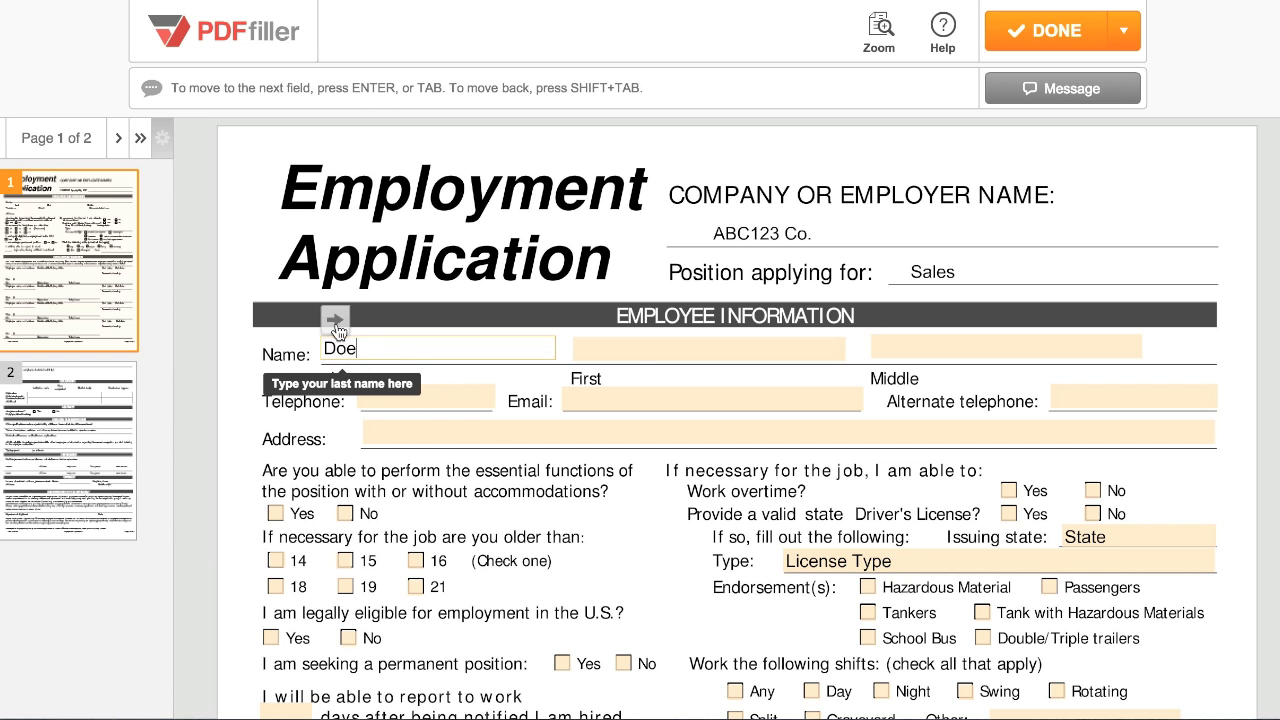
pyautogui.click(335, 318)
pyautogui.write('John')
pyautogui.press('Tab')
pyautogui.write('555-555-5555')
pyautogui.press('Tab')
pyautogui.click(650, 327)
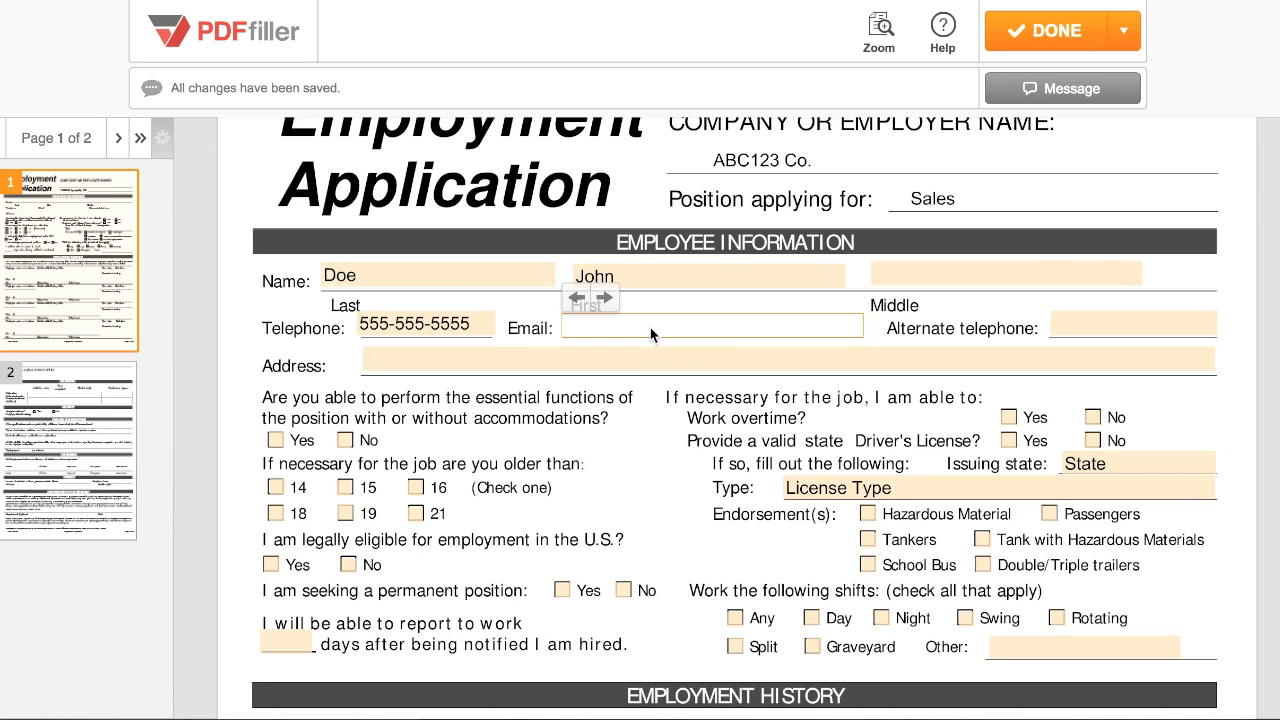
pyautogui.write('John@johndoe.c')
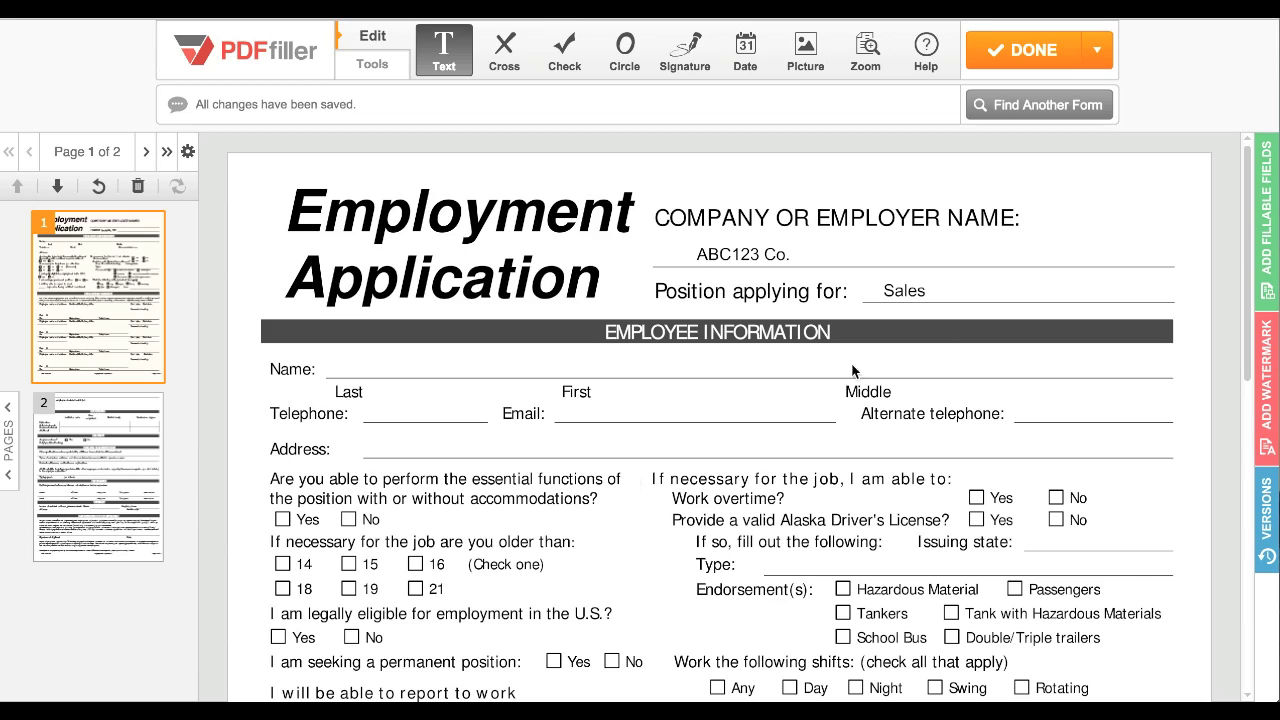
# Step: Place a text field on the Name line, aligned with the line and widened toward First
pyautogui.click(1268, 215)
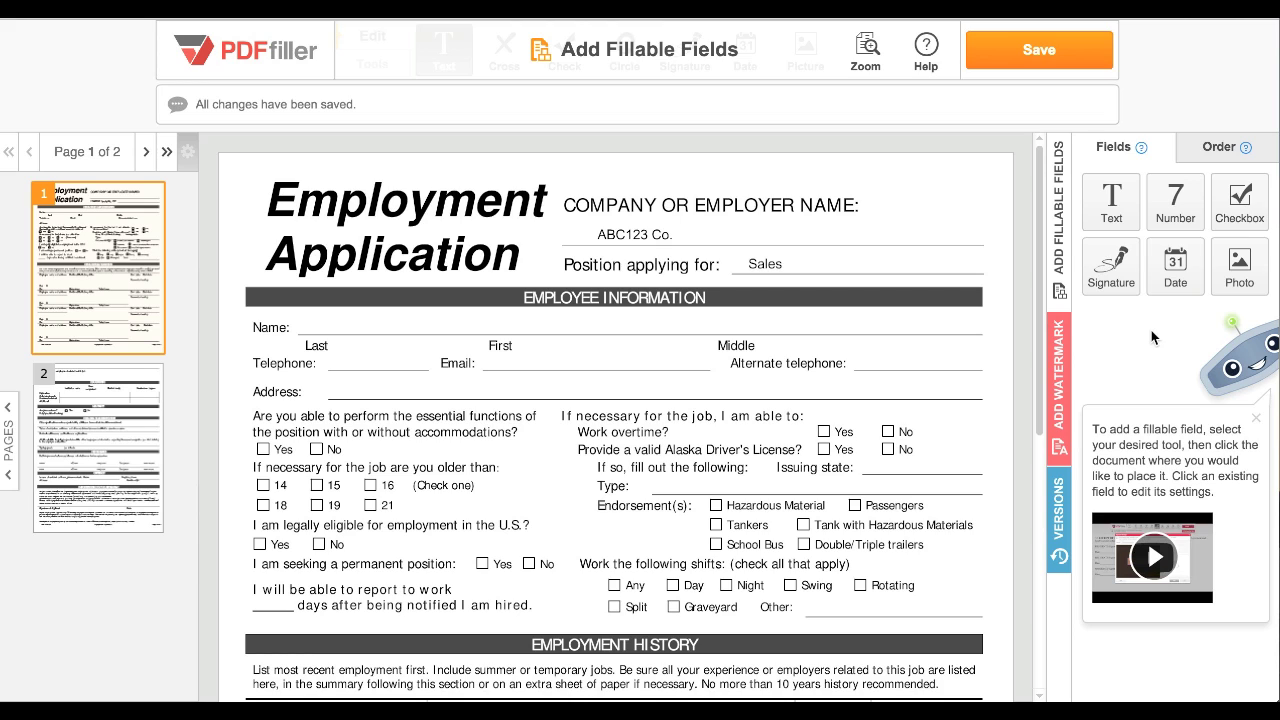
pyautogui.click(1112, 210)
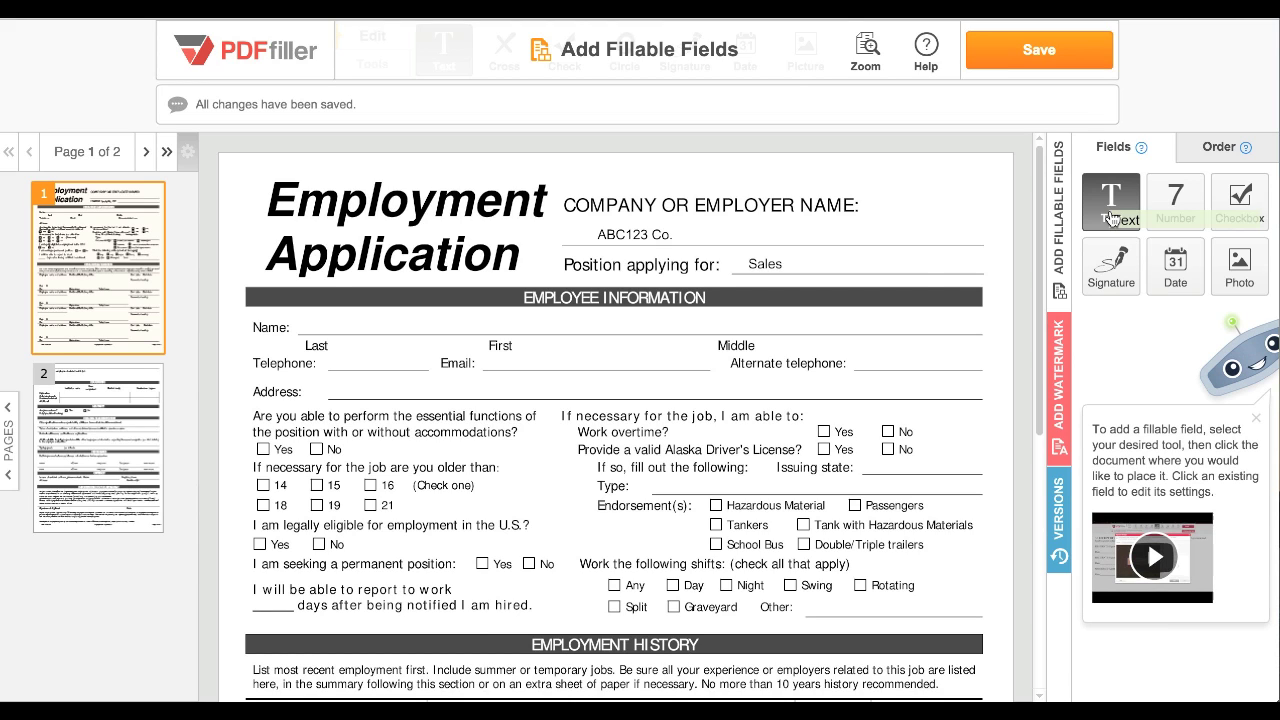
pyautogui.click(300, 318)
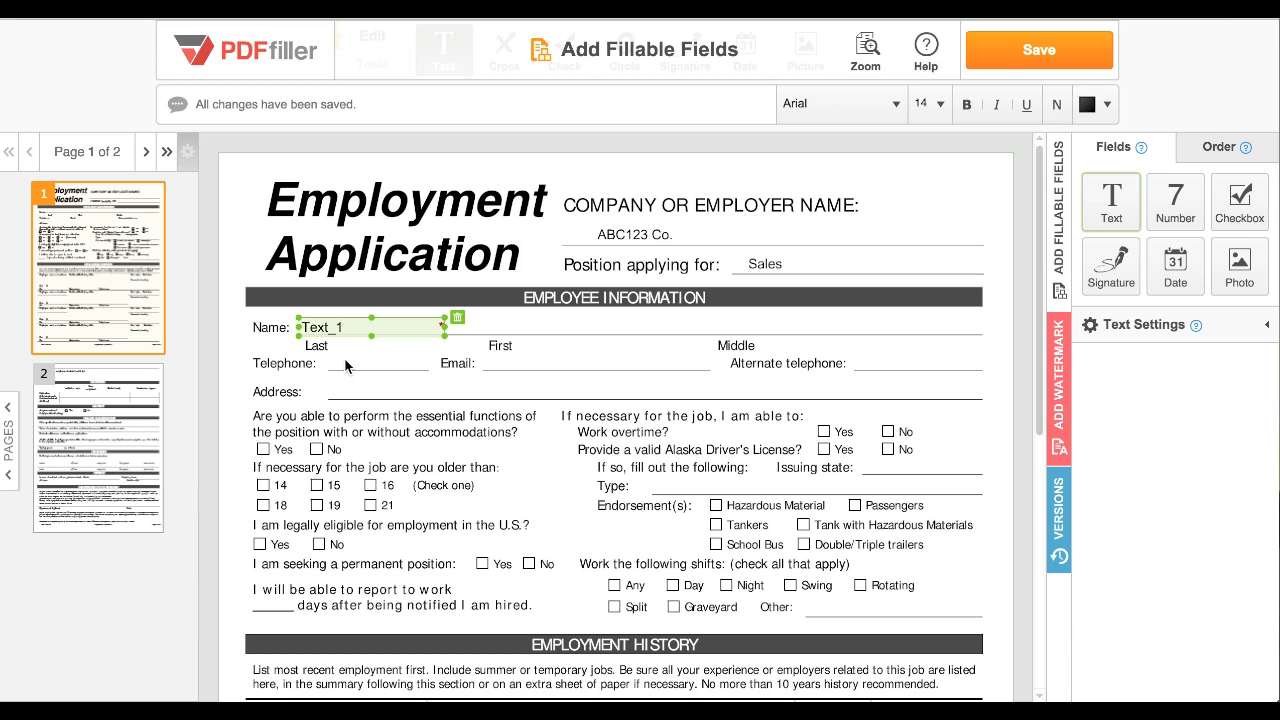
pyautogui.moveTo(344, 327); pyautogui.dragTo(344, 323)
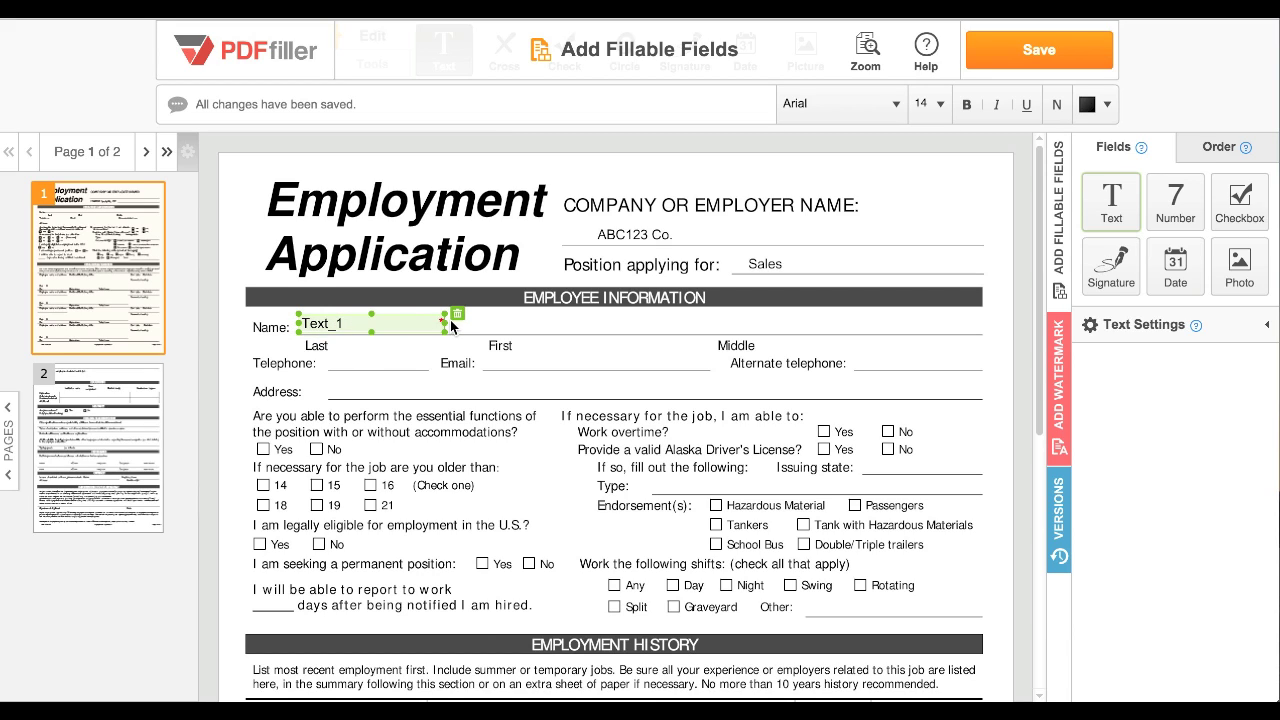
pyautogui.moveTo(444, 322); pyautogui.dragTo(481, 324)
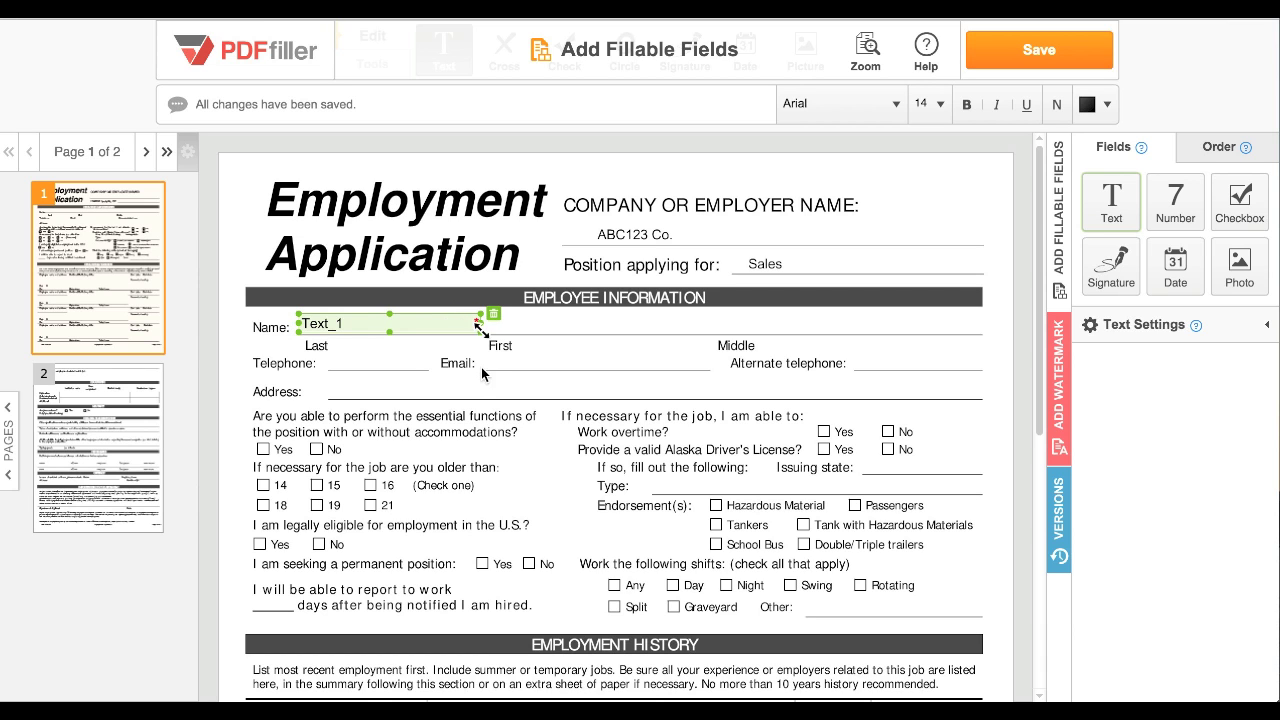
# Step: Delete and restore the text field, add more text fields, and select the last-name field
pyautogui.click(491, 316)
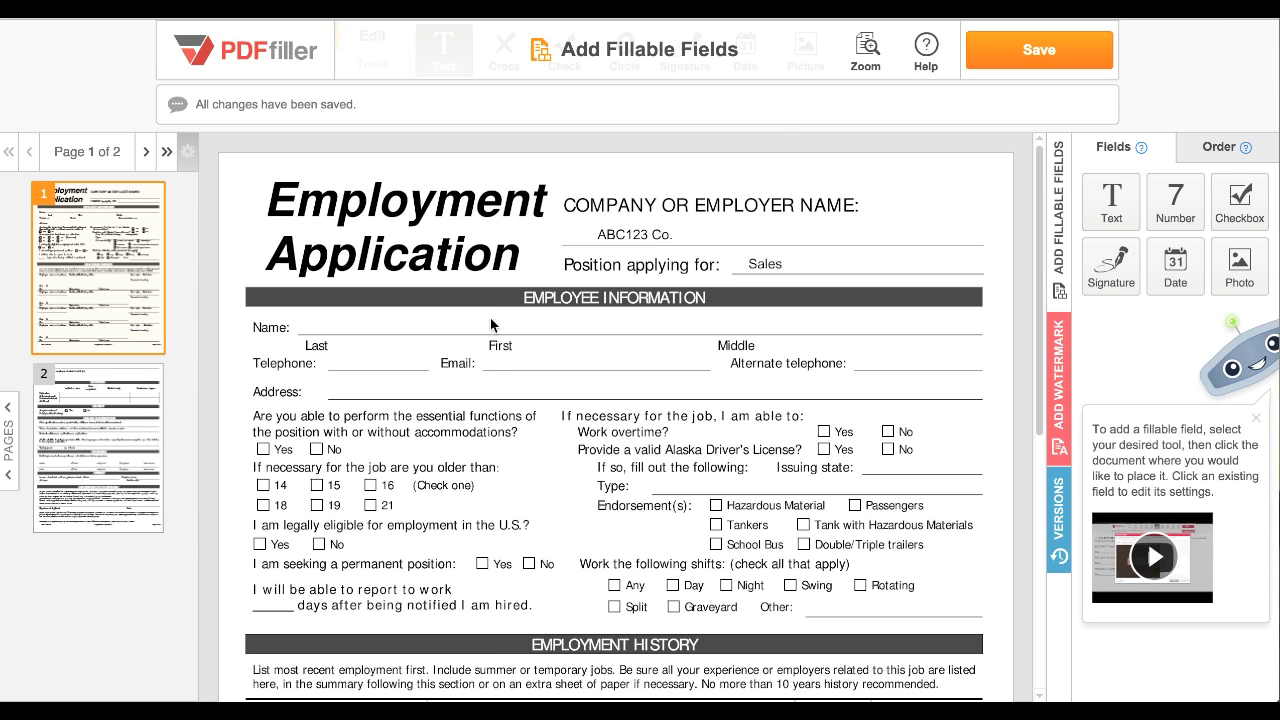
pyautogui.hotkey('ctrl', 'z')
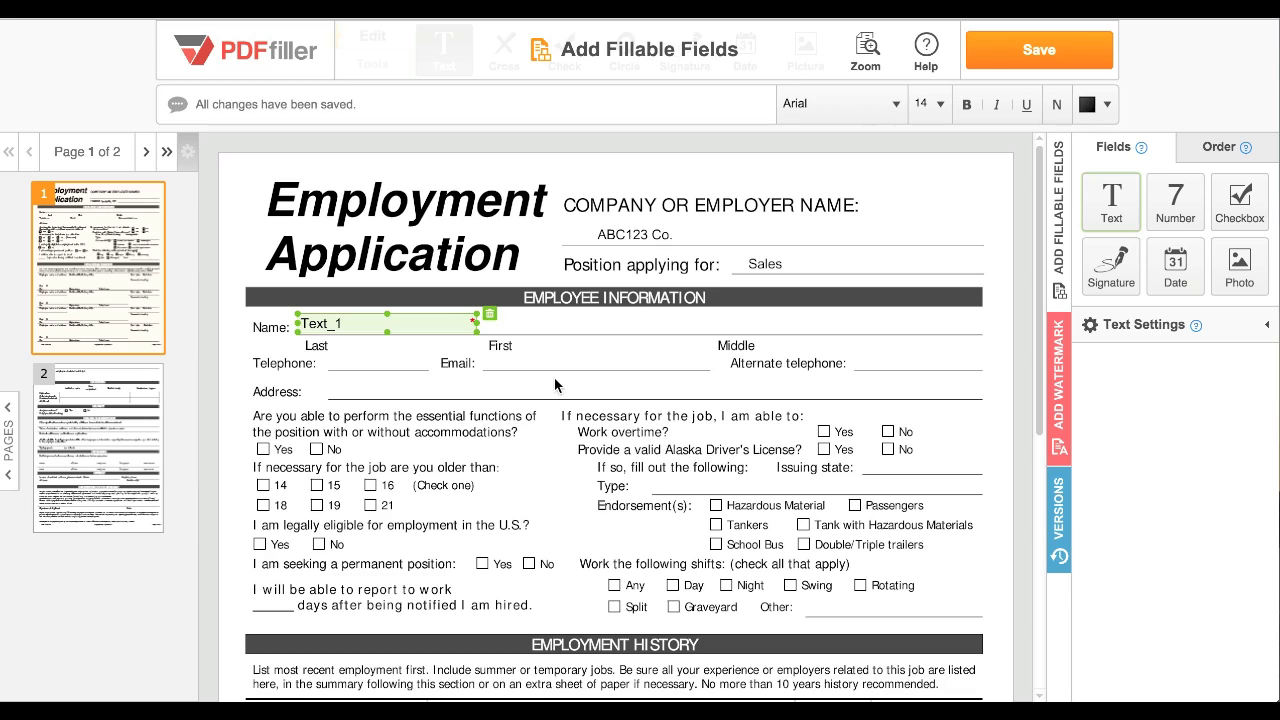
pyautogui.click(1111, 200)
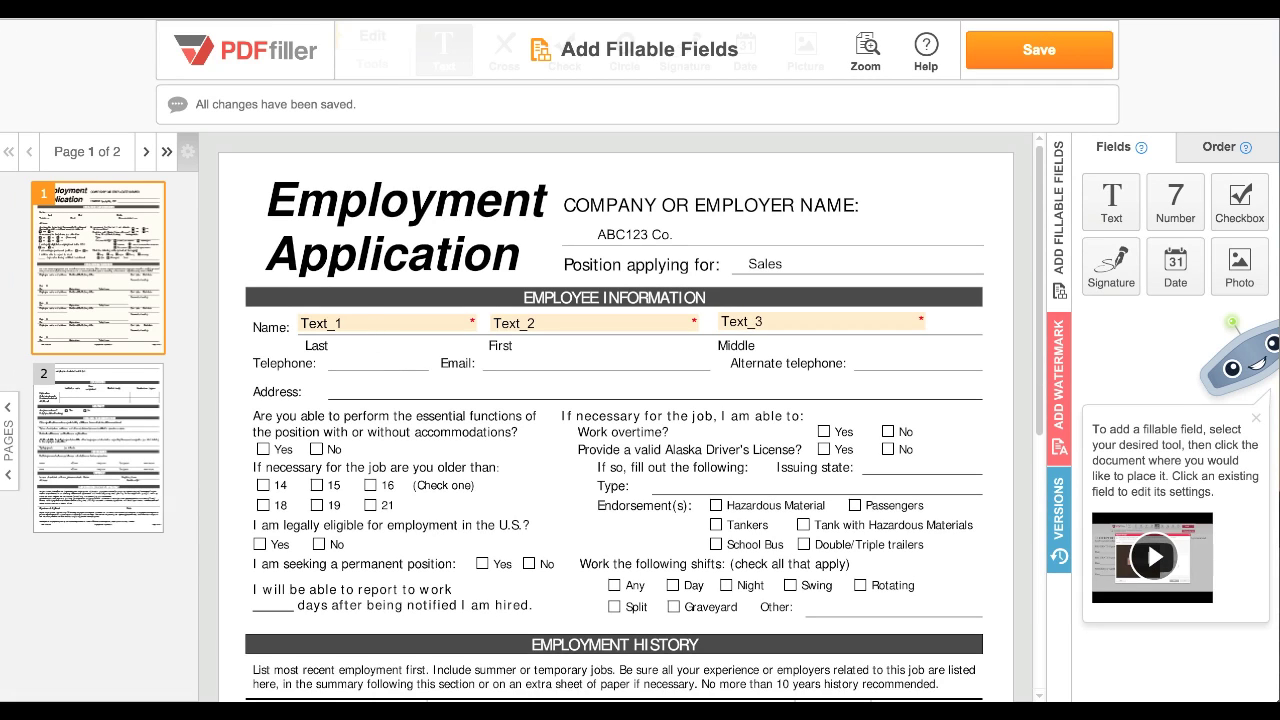
pyautogui.click(366, 320)
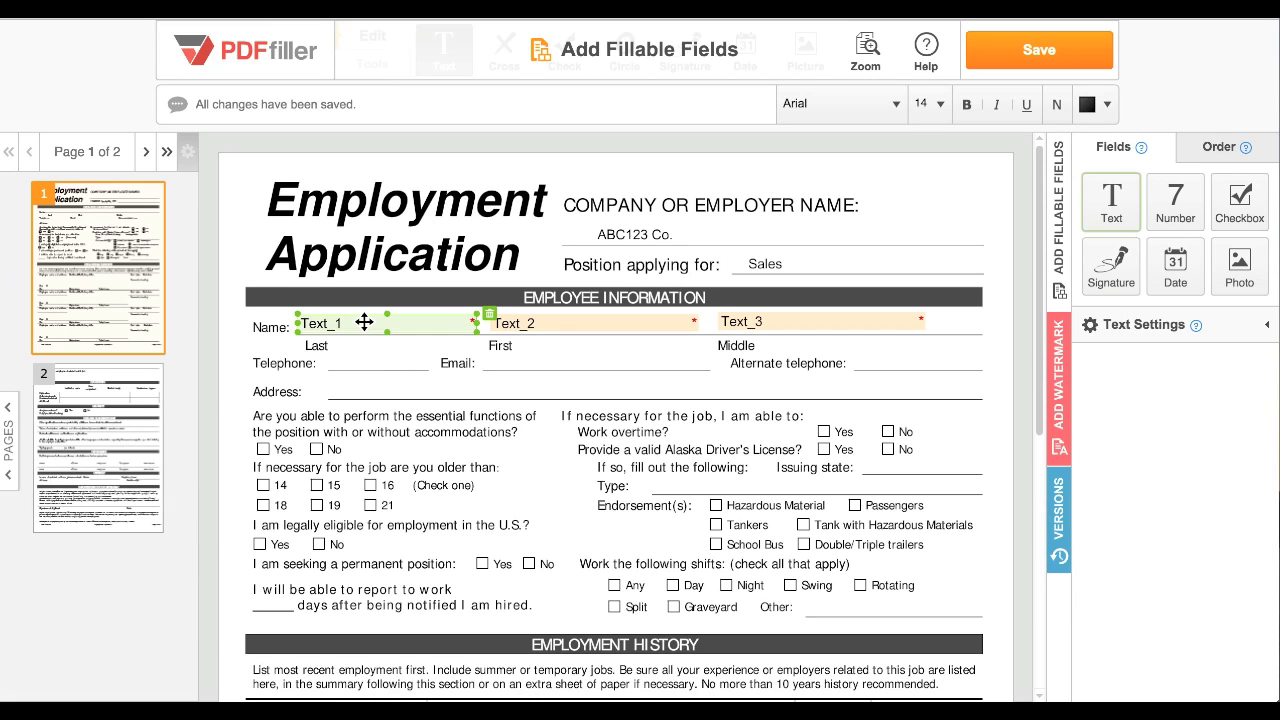
# Step: Rename the field to Last_name and give it a locked default value of 'Last Name'
pyautogui.click(1143, 325)
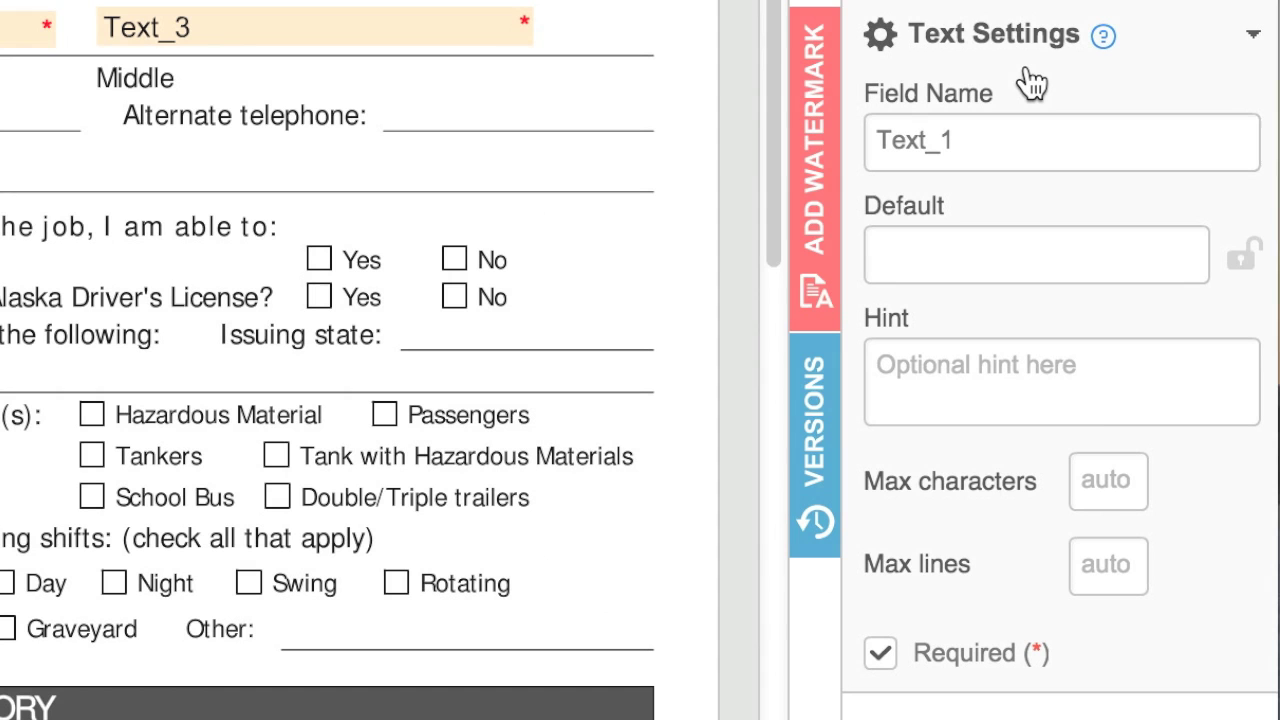
pyautogui.doubleClick(976, 143)
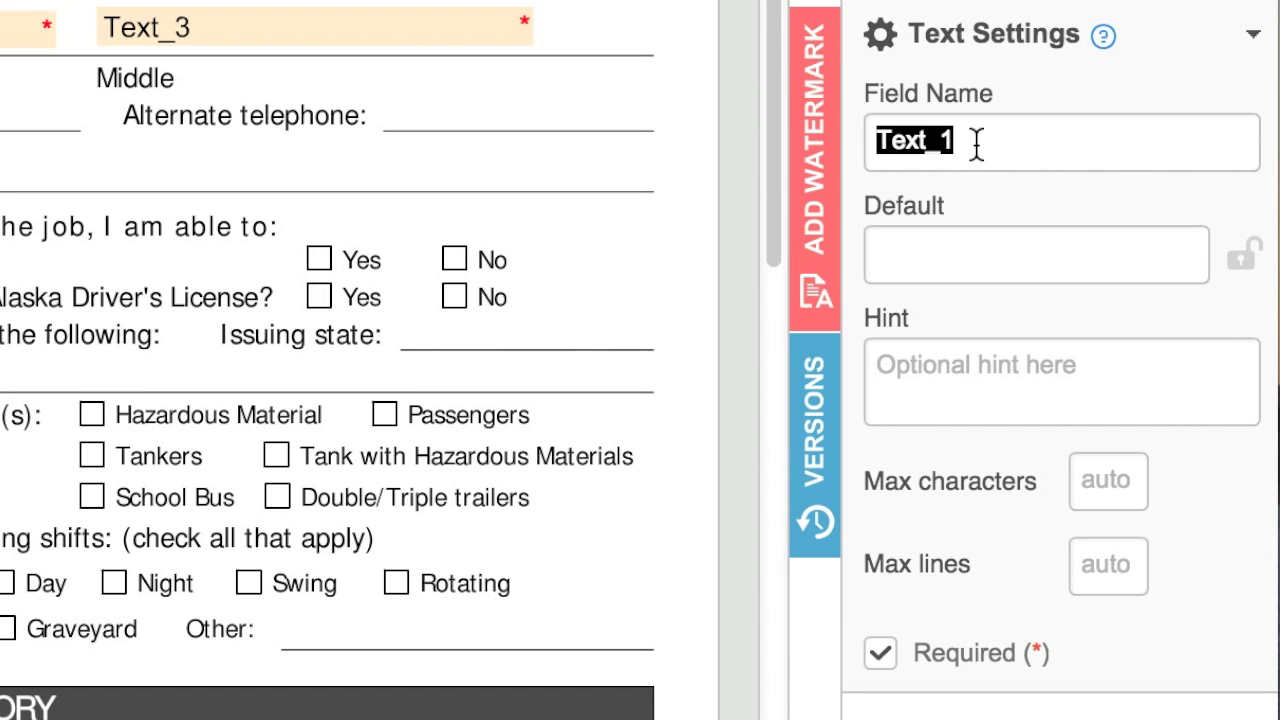
pyautogui.write('Last_name')
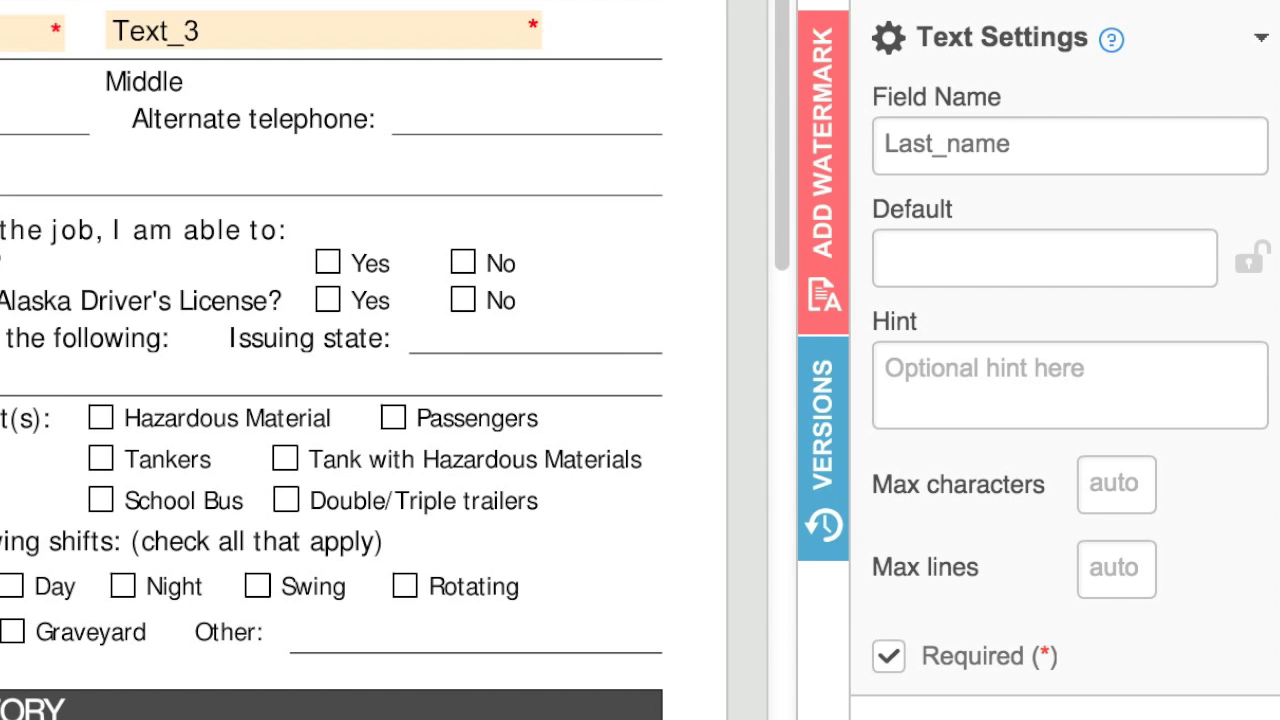
pyautogui.click(955, 263)
pyautogui.write('Last Name')
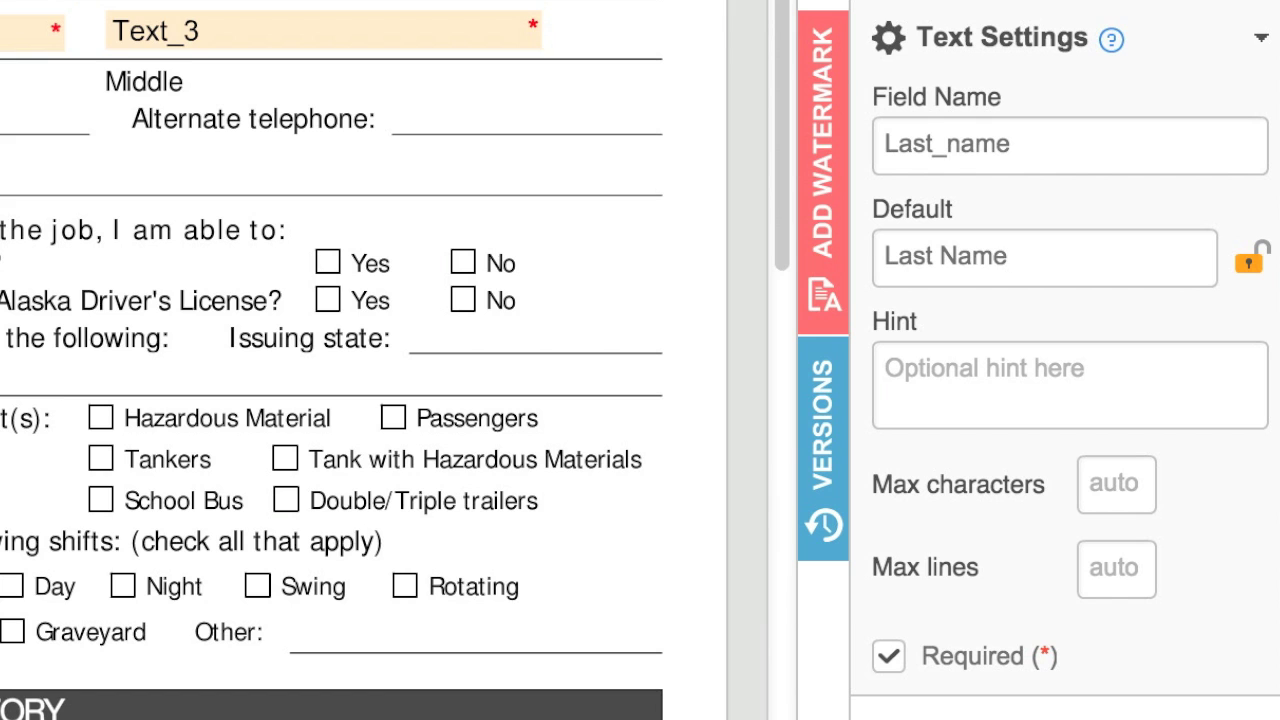
pyautogui.click(1248, 264)
# Step: Add the hint 'Type your last name here', set max lines to 1, and toggle Required
pyautogui.click(986, 376)
pyautogui.write('Type your last ')
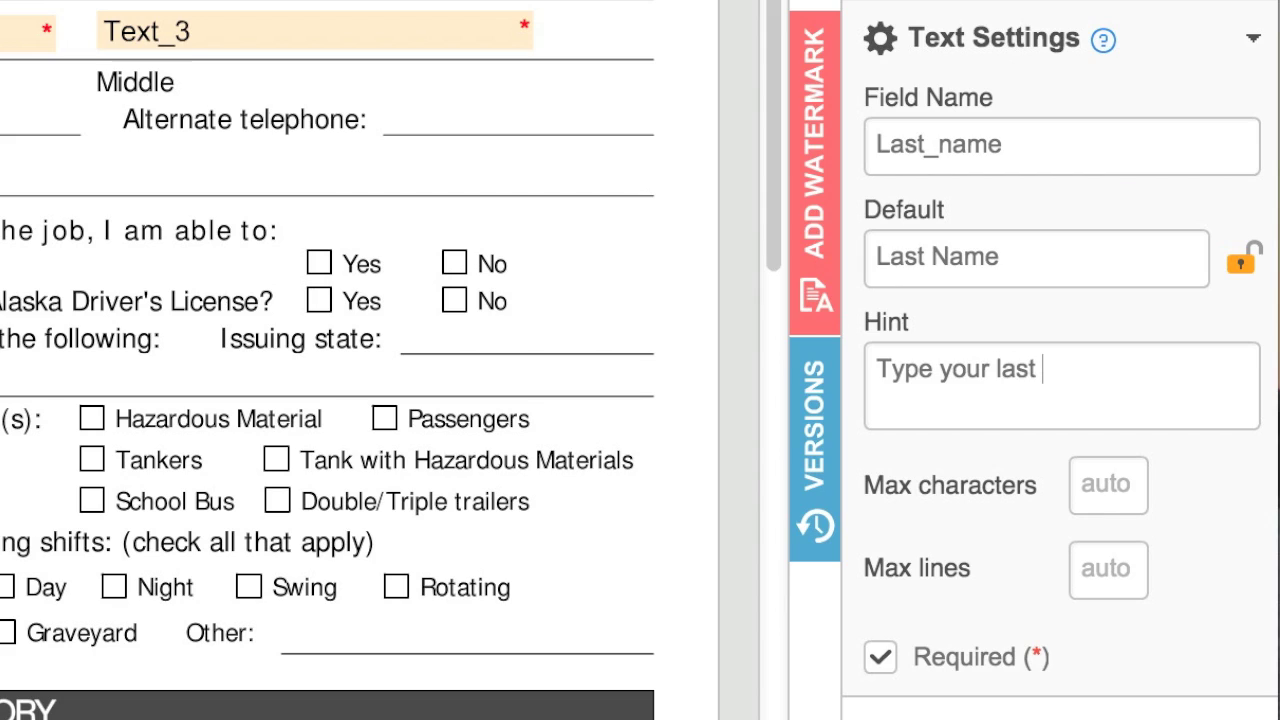
pyautogui.write('name here')
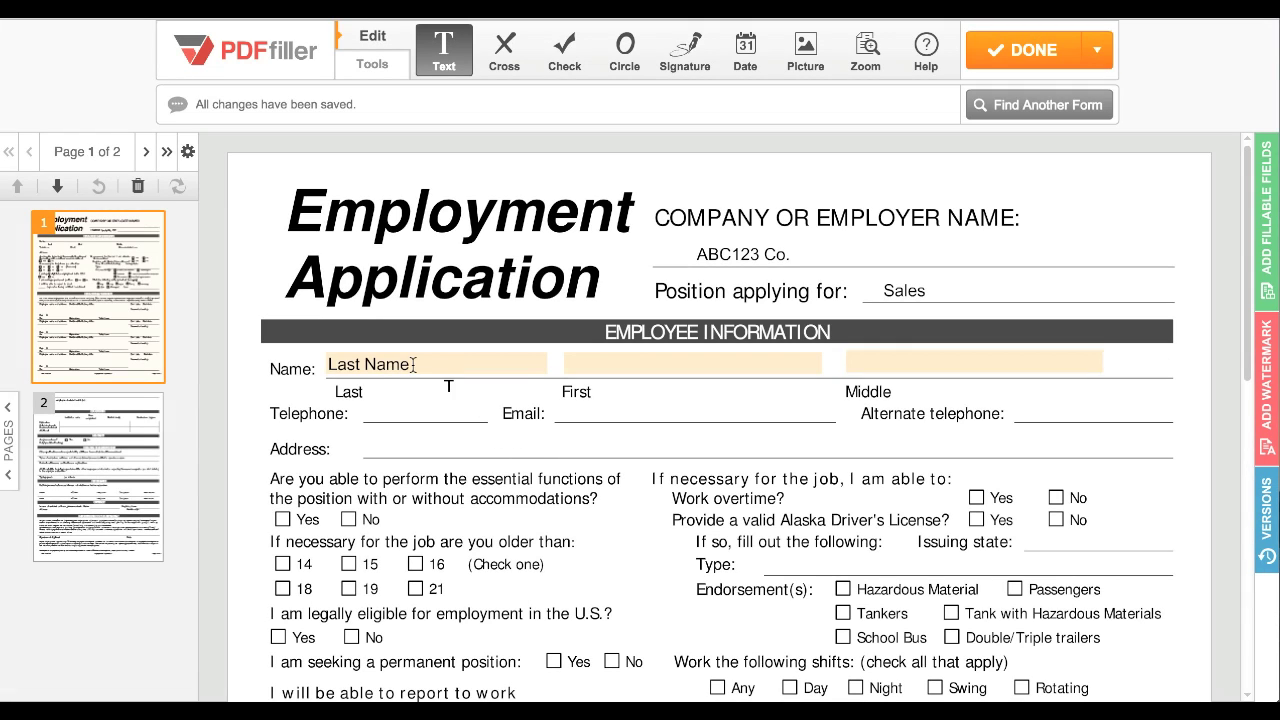
pyautogui.click(413, 364)
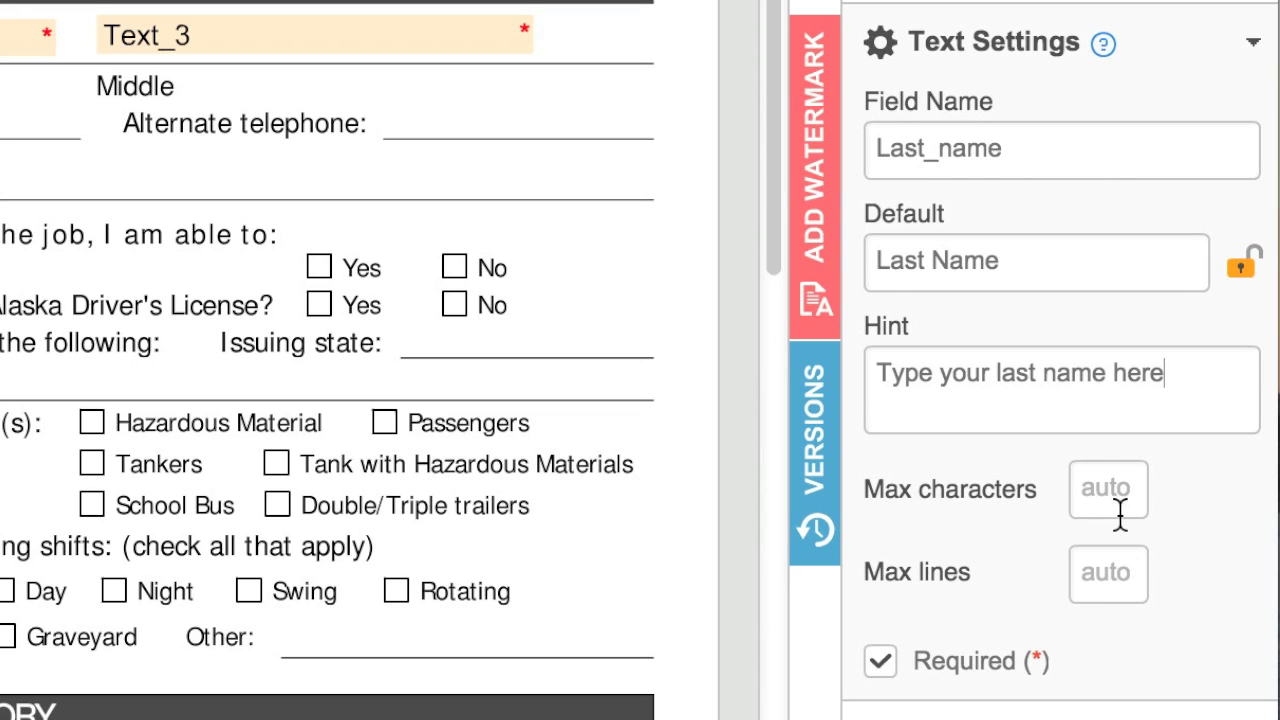
pyautogui.click(1117, 577)
pyautogui.write('1')
pyautogui.click(881, 661)
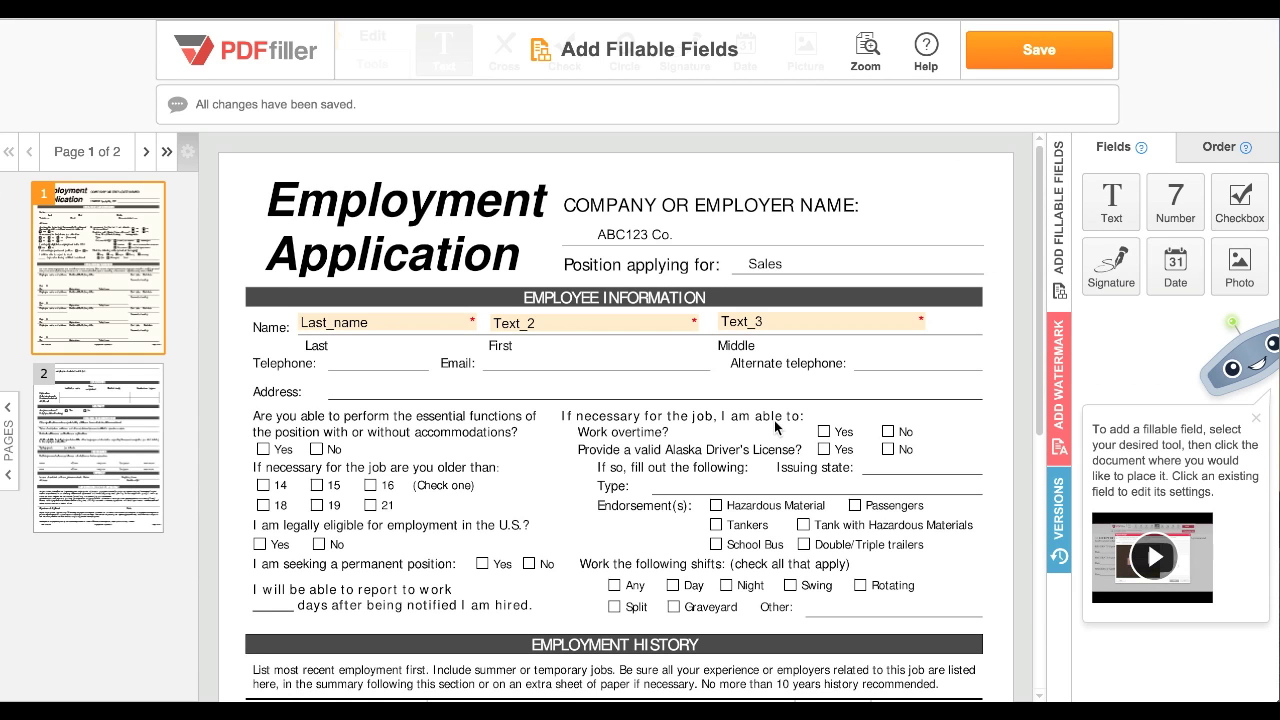
# Step: Place a number field beside Telephone with a sample phone number default and begin its hint
pyautogui.click(1178, 200)
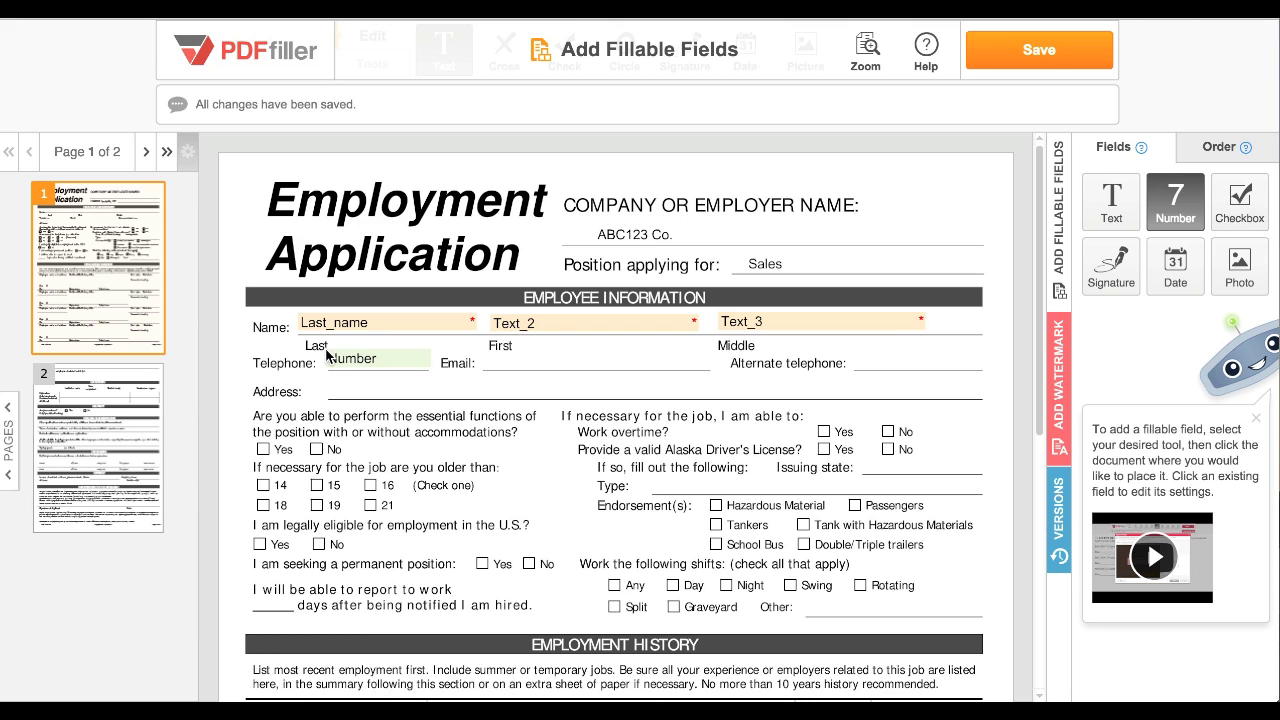
pyautogui.click(327, 356)
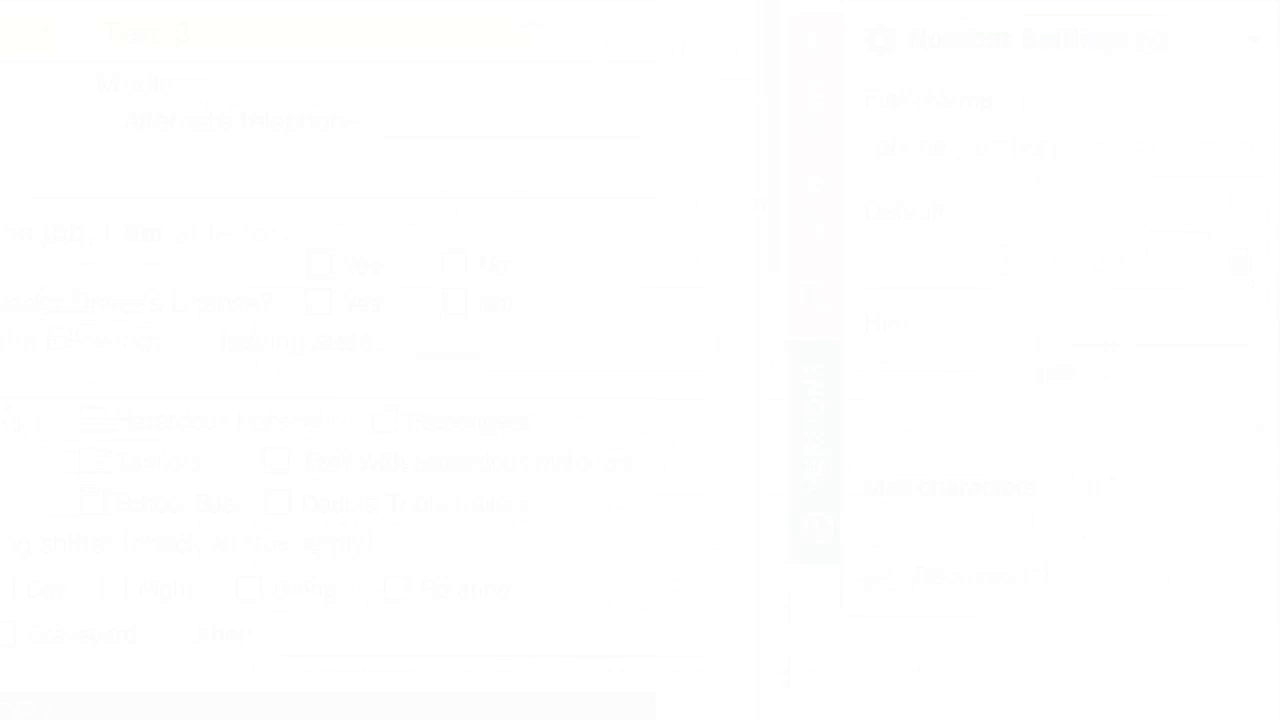
pyautogui.click(1109, 427)
pyautogui.write('555-555-5555')
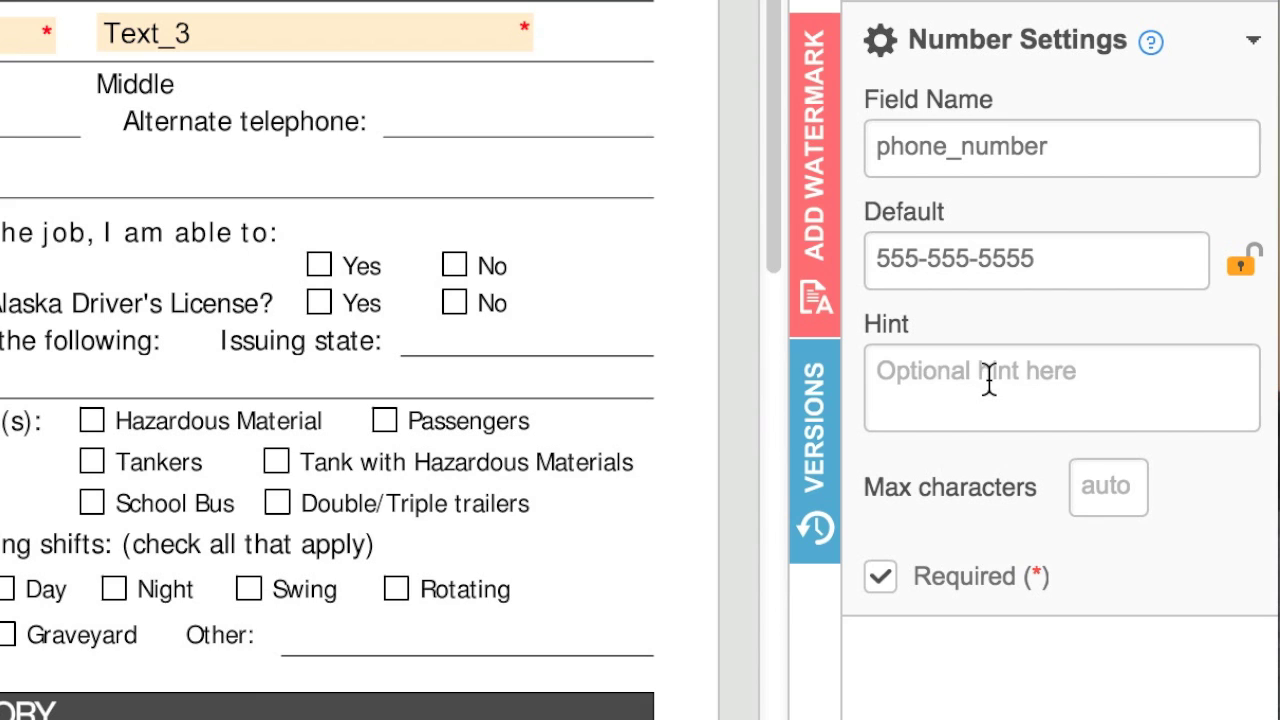
pyautogui.click(986, 380)
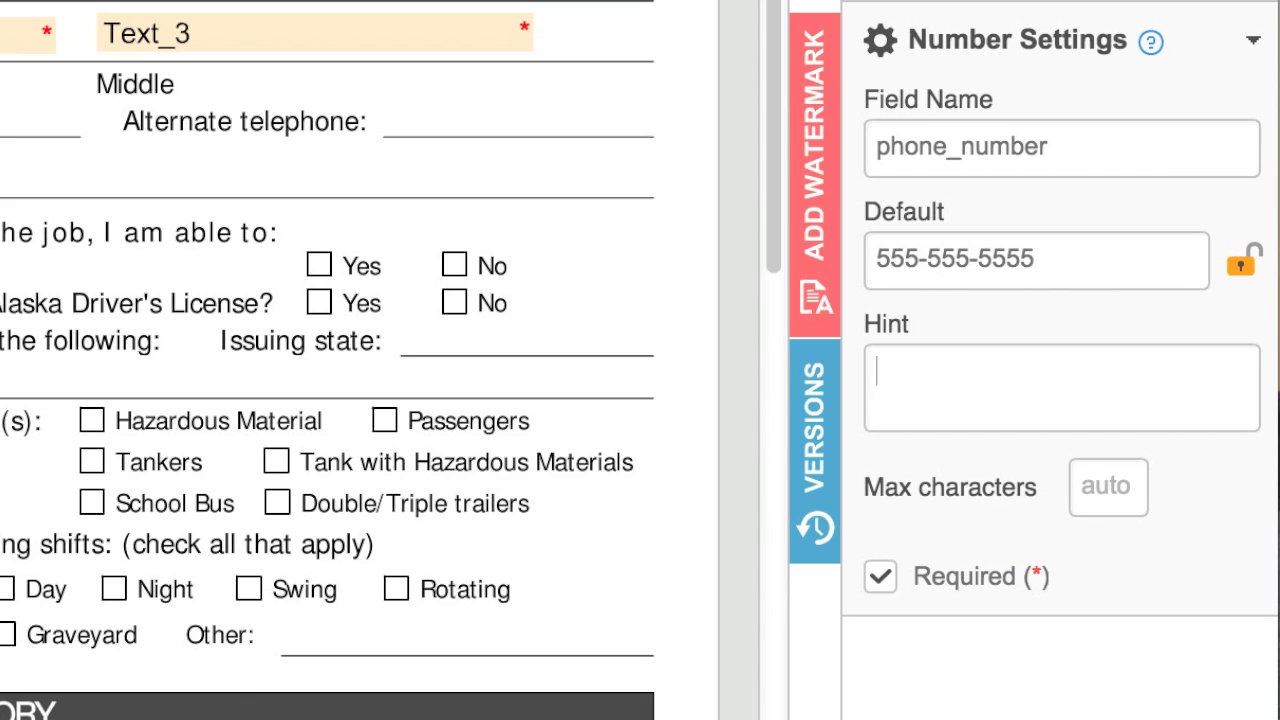
pyautogui.write('Plea')
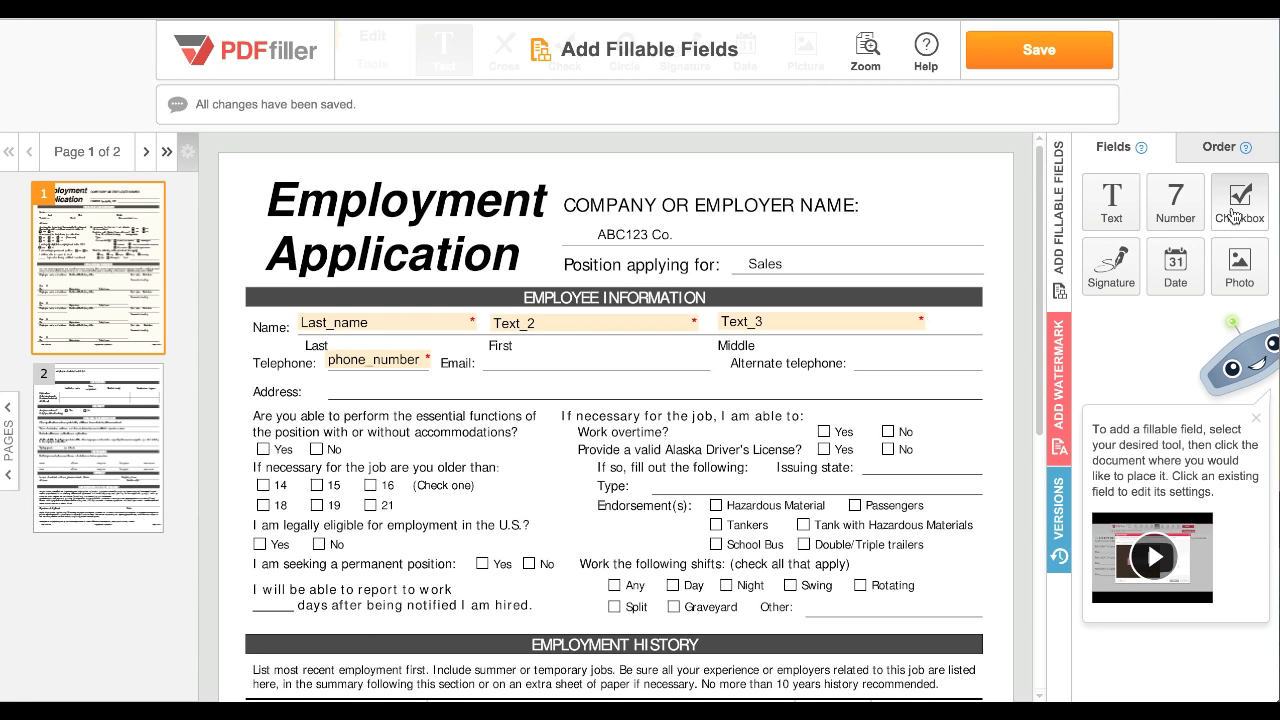
pyautogui.click(1235, 216)
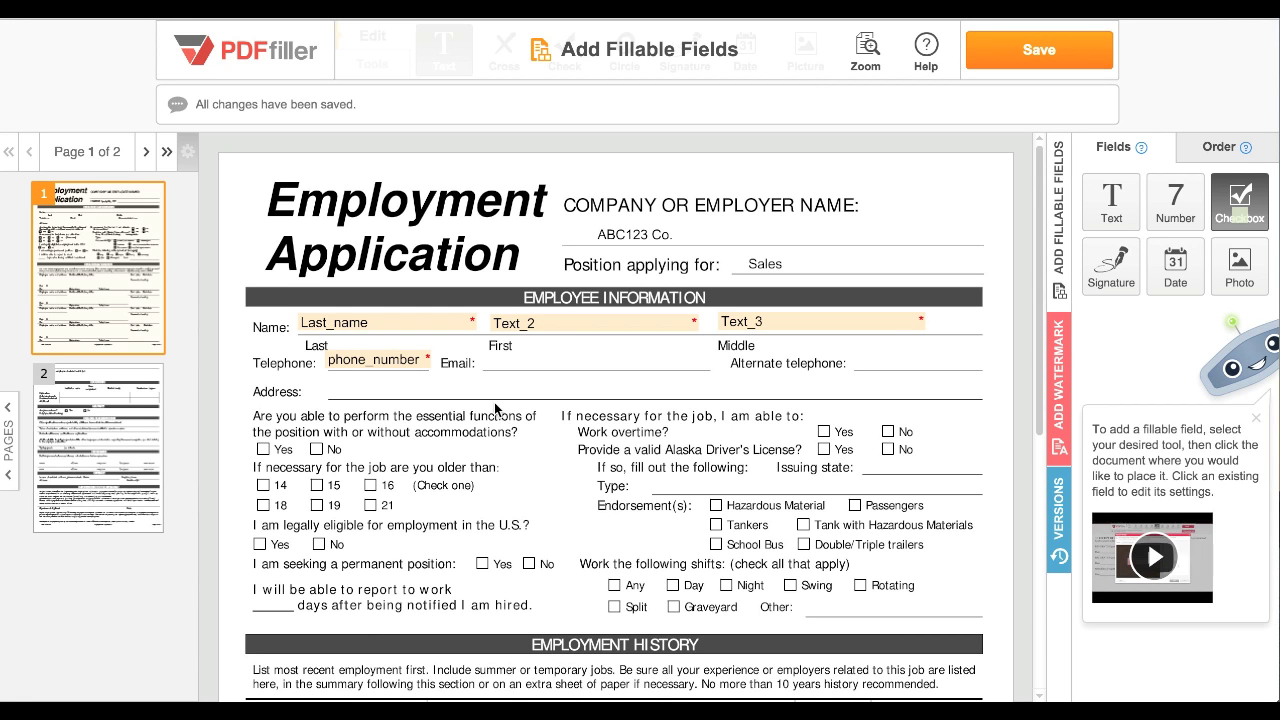
# Step: Place checkbox fields over the Yes and No accommodation boxes and the 14 age box
pyautogui.click(258, 448)
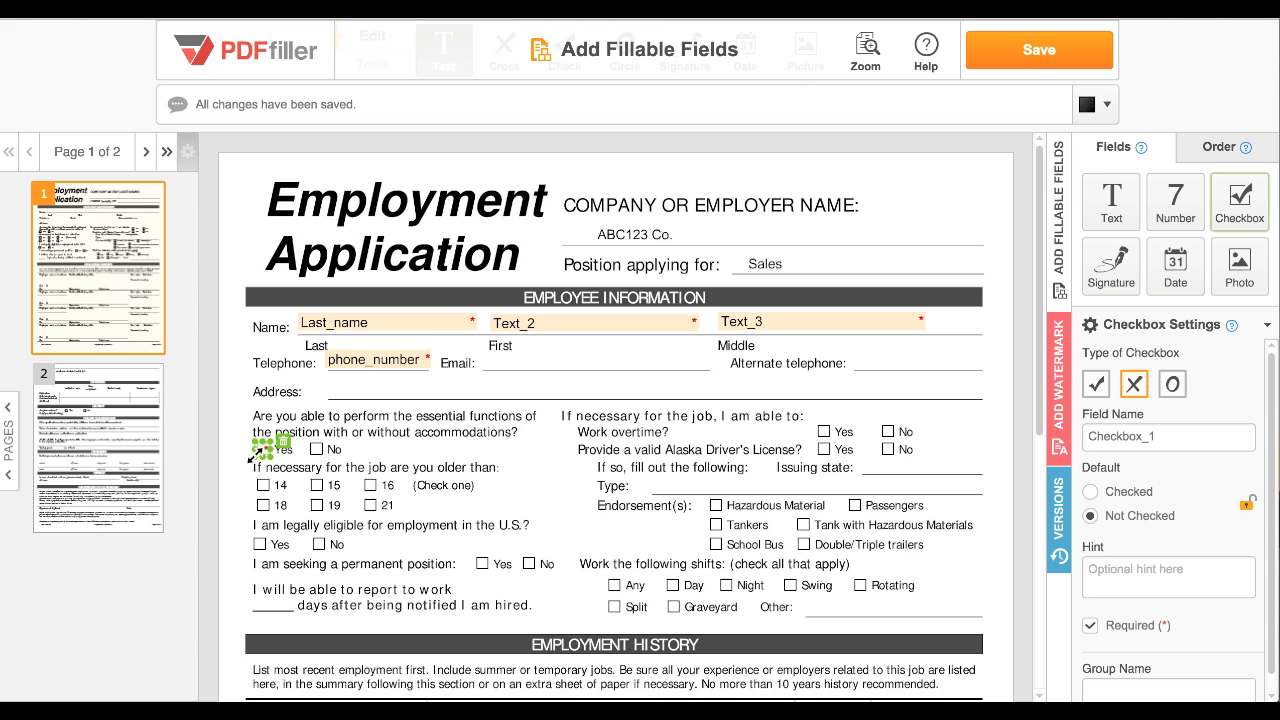
pyautogui.click(280, 453)
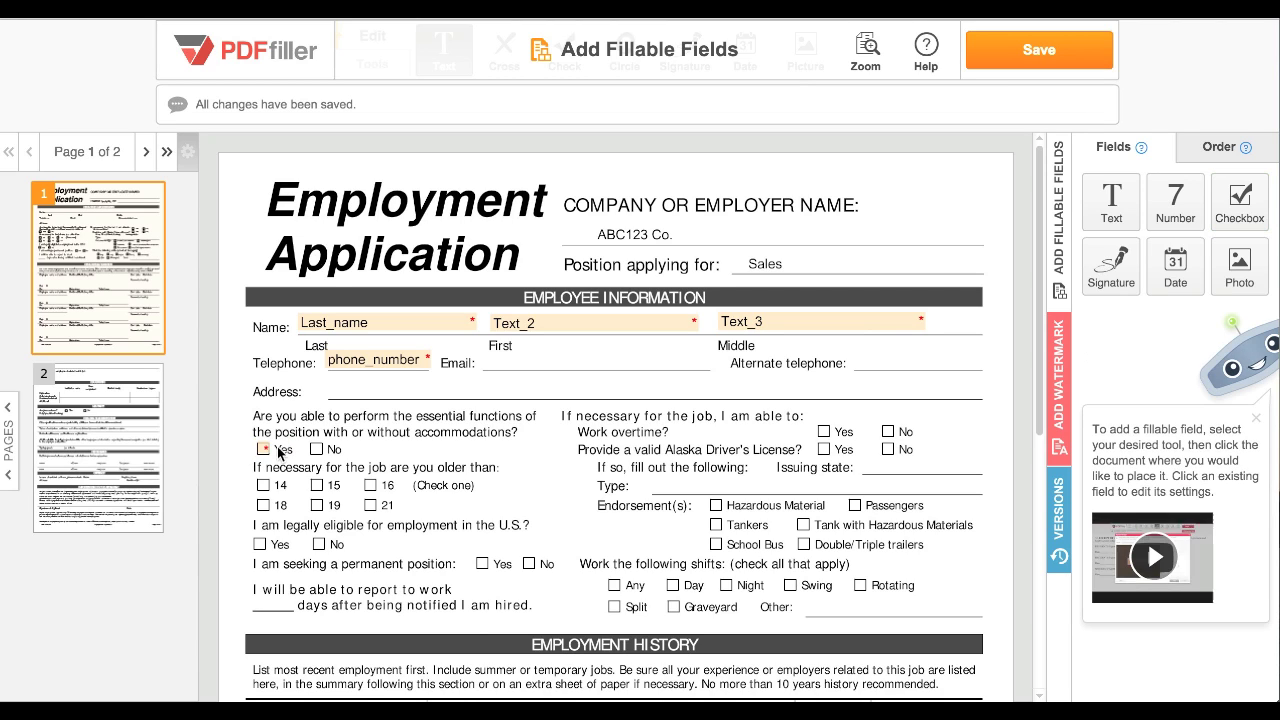
pyautogui.click(262, 447)
pyautogui.click(397, 457)
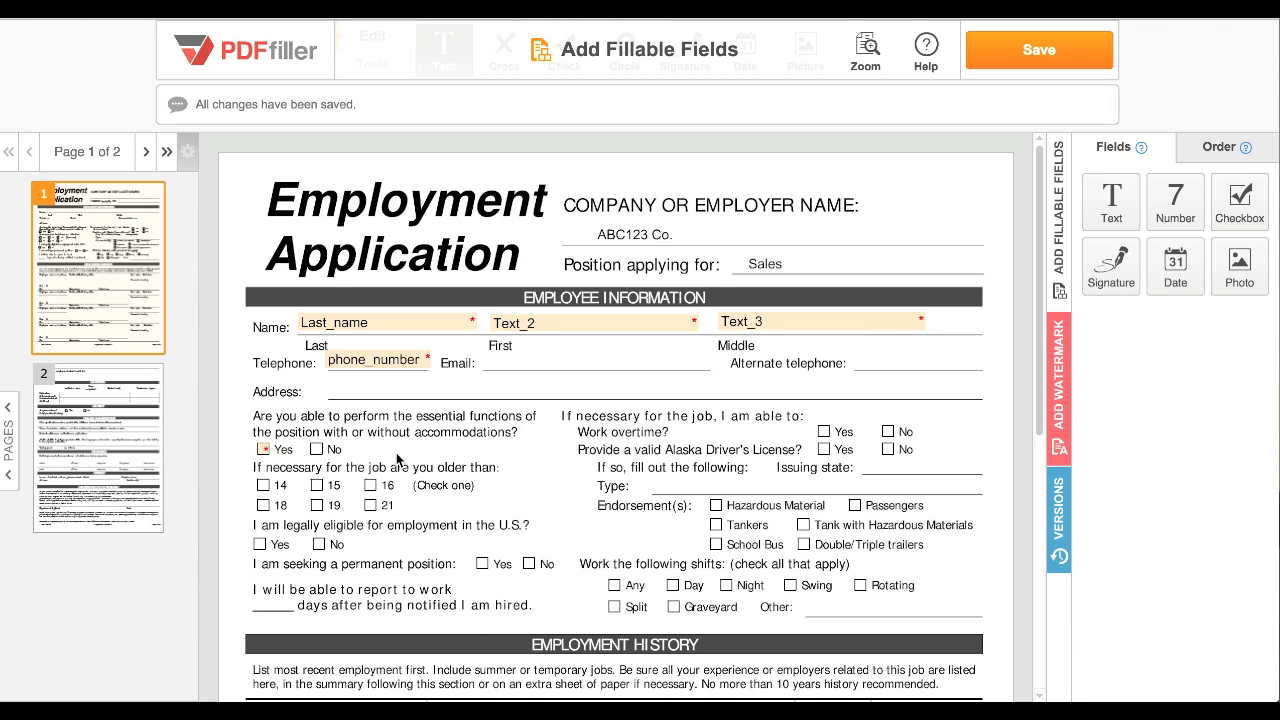
pyautogui.click(1240, 201)
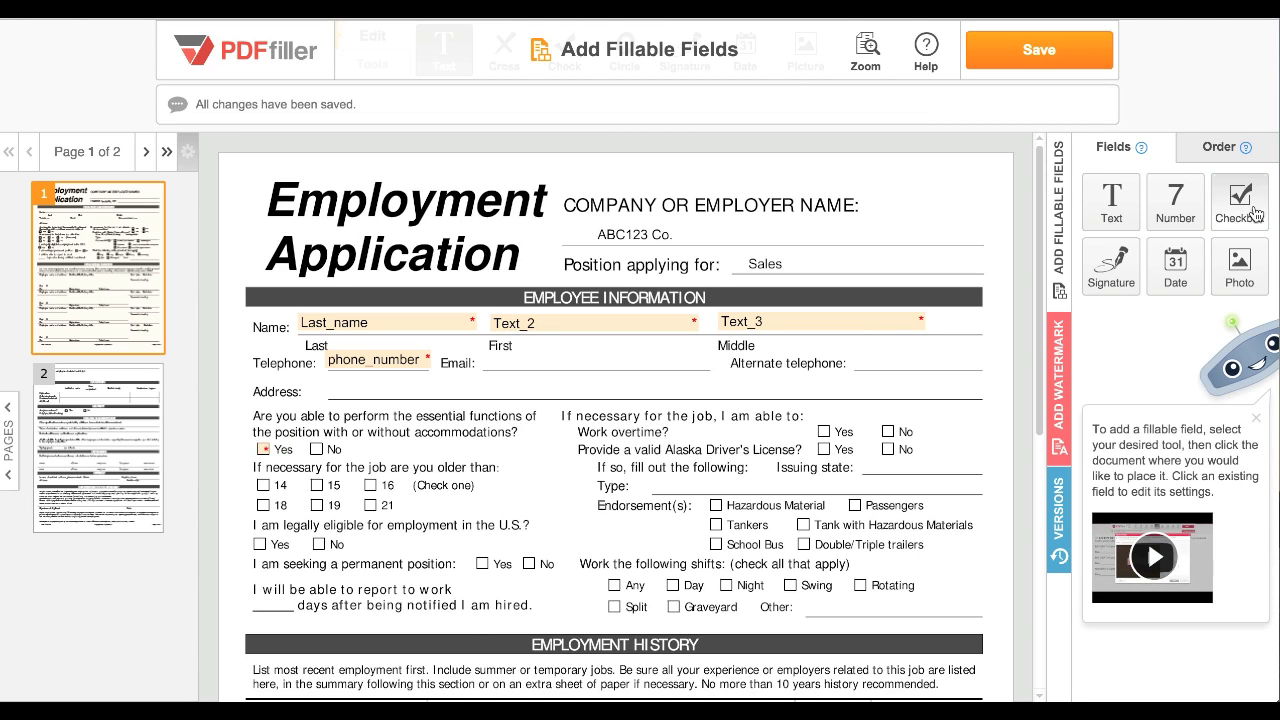
pyautogui.click(316, 449)
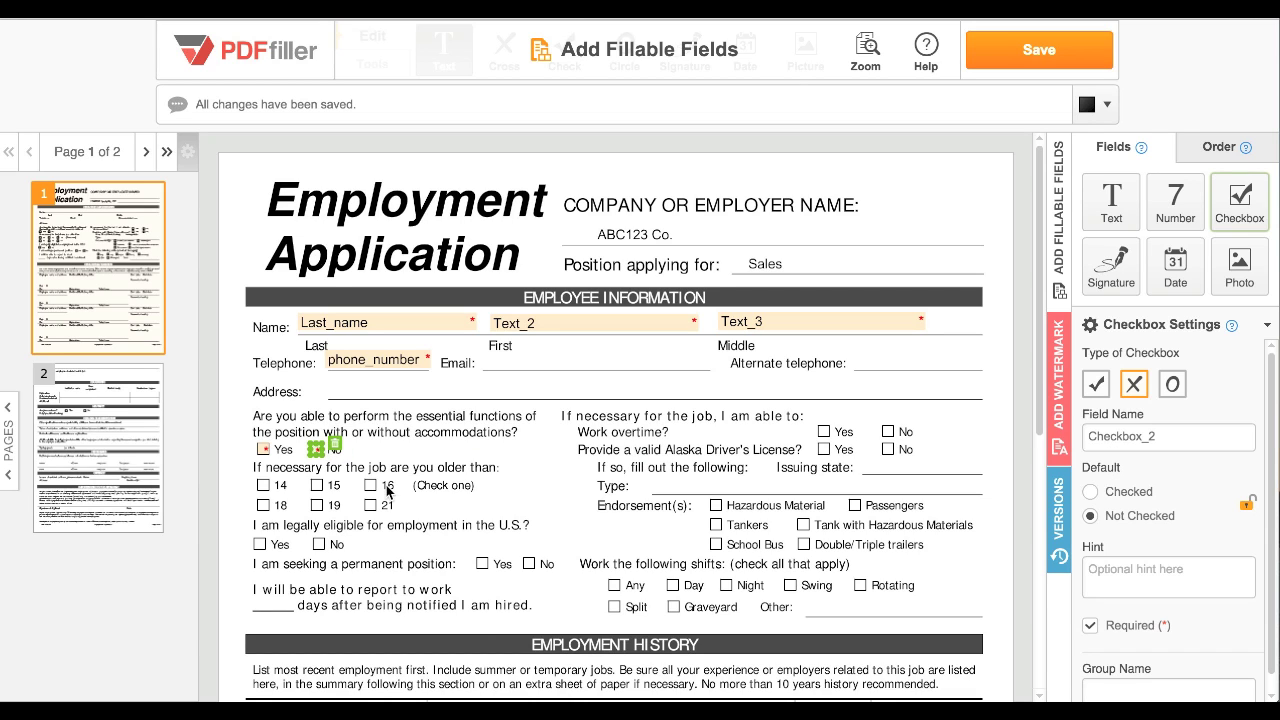
pyautogui.click(1240, 201)
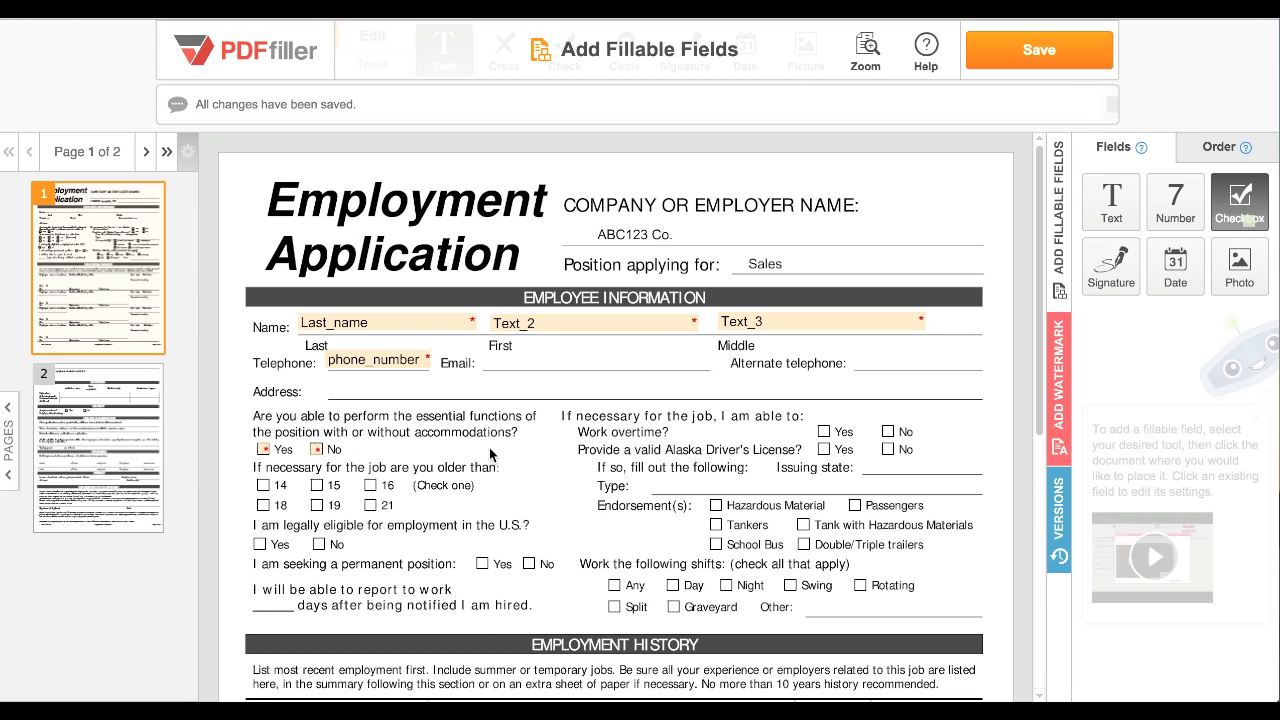
pyautogui.click(262, 485)
# Step: Give the 14 age checkbox a check-mark style after trying the X style
pyautogui.click(1240, 201)
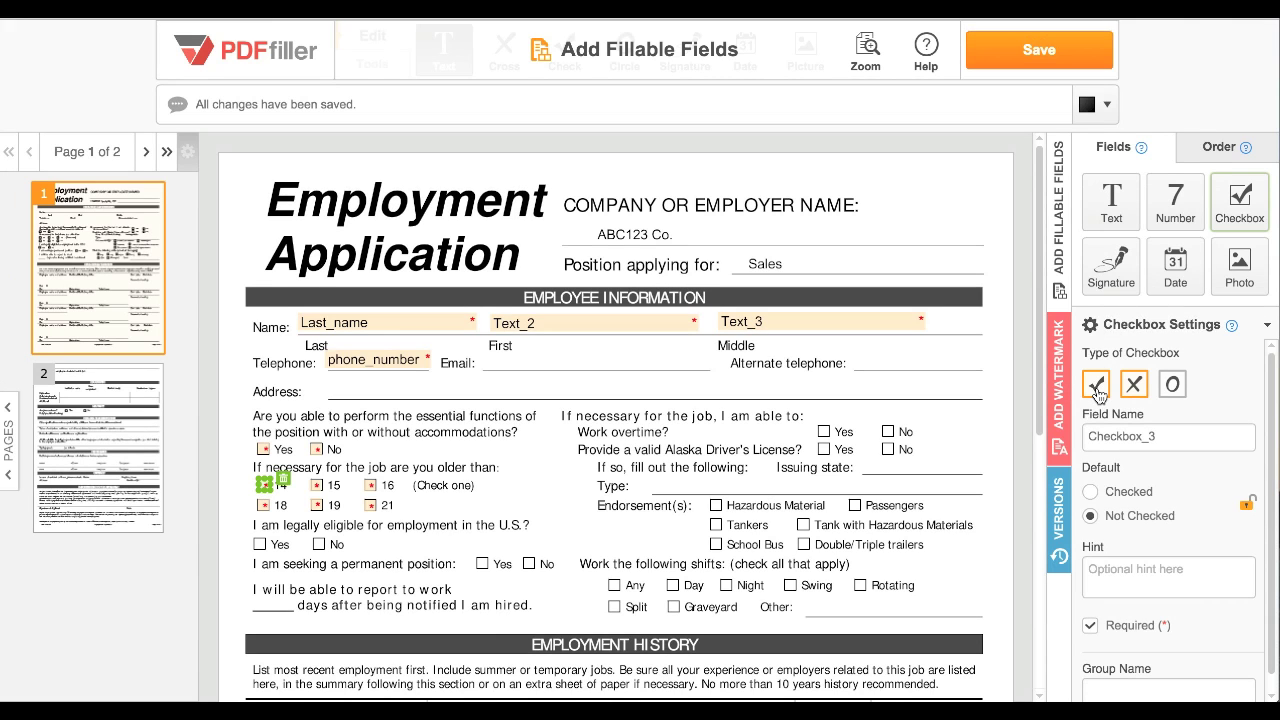
pyautogui.click(1132, 389)
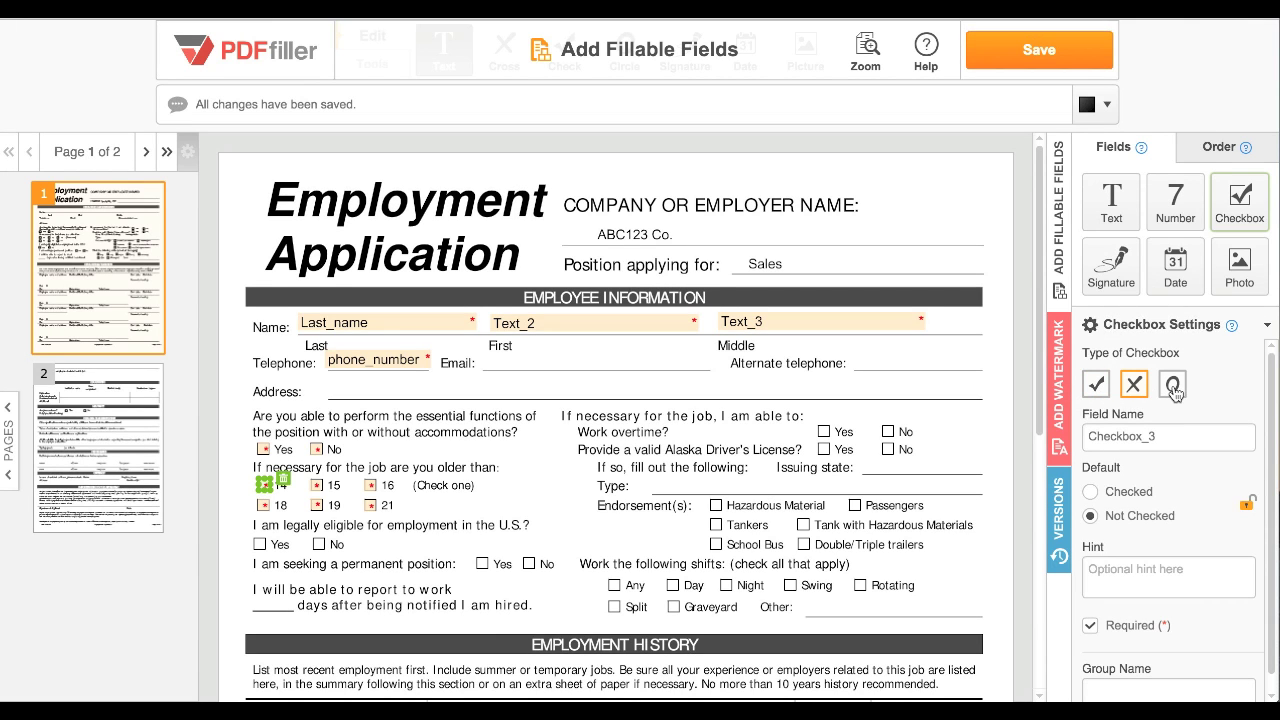
pyautogui.click(1100, 389)
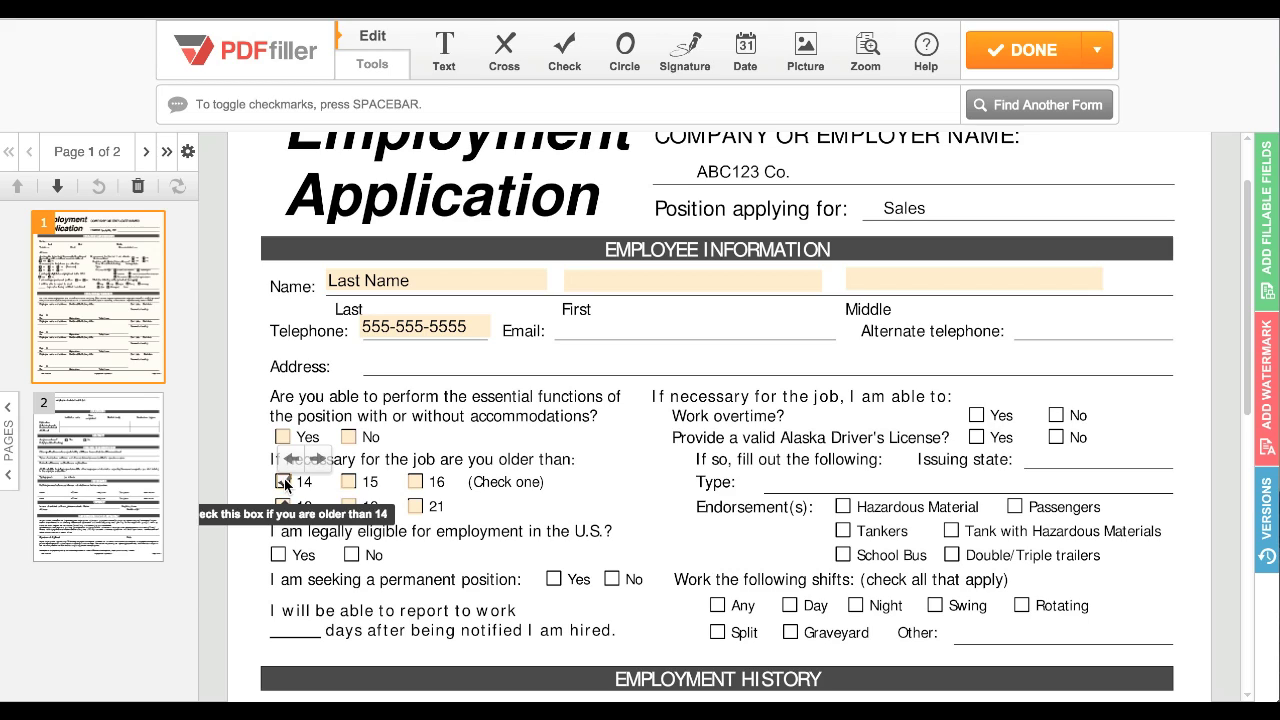
# Step: Test age grouping by ticking 14, 16 and 15, leaving 19 and Yes checked
pyautogui.click(284, 482)
pyautogui.click(418, 483)
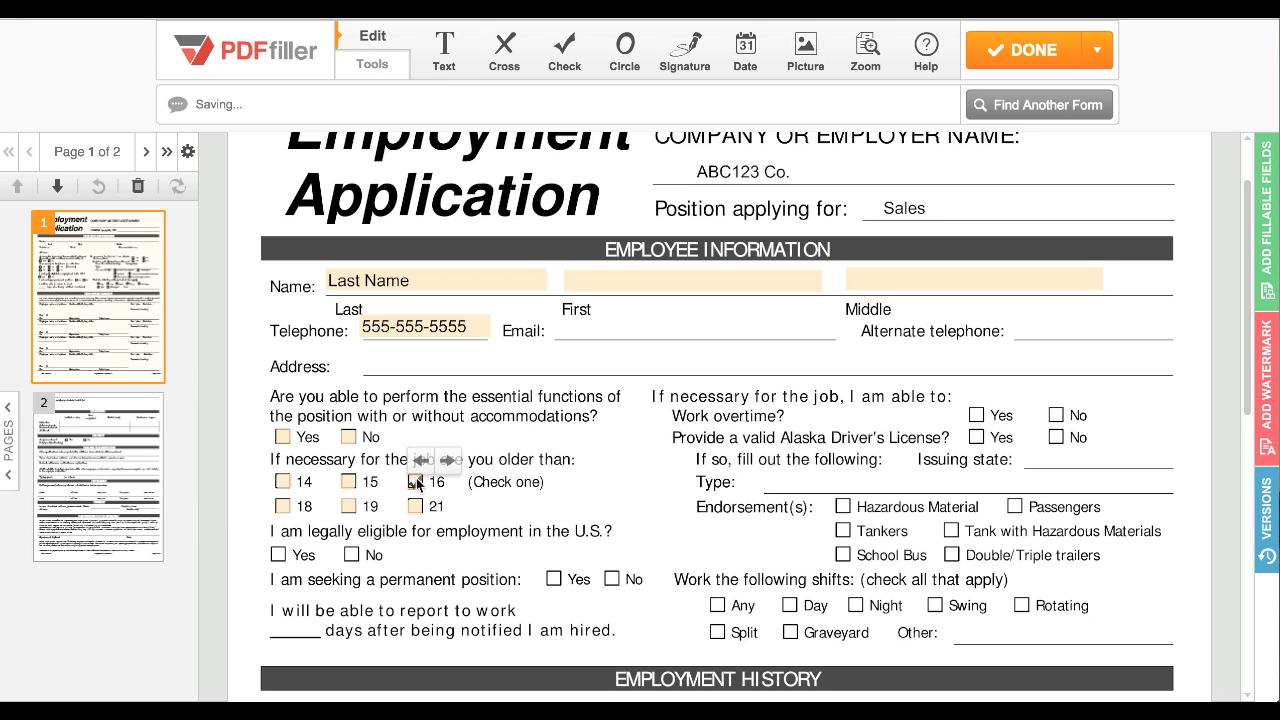
pyautogui.click(349, 483)
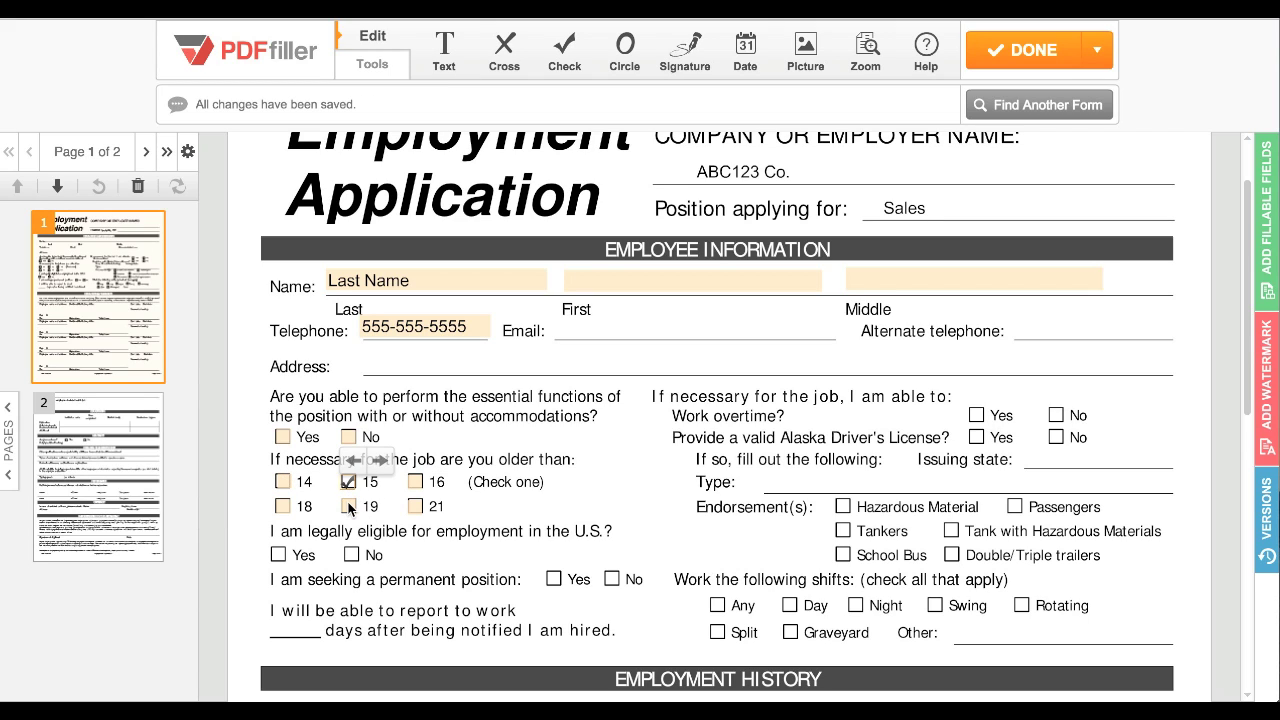
pyautogui.click(349, 506)
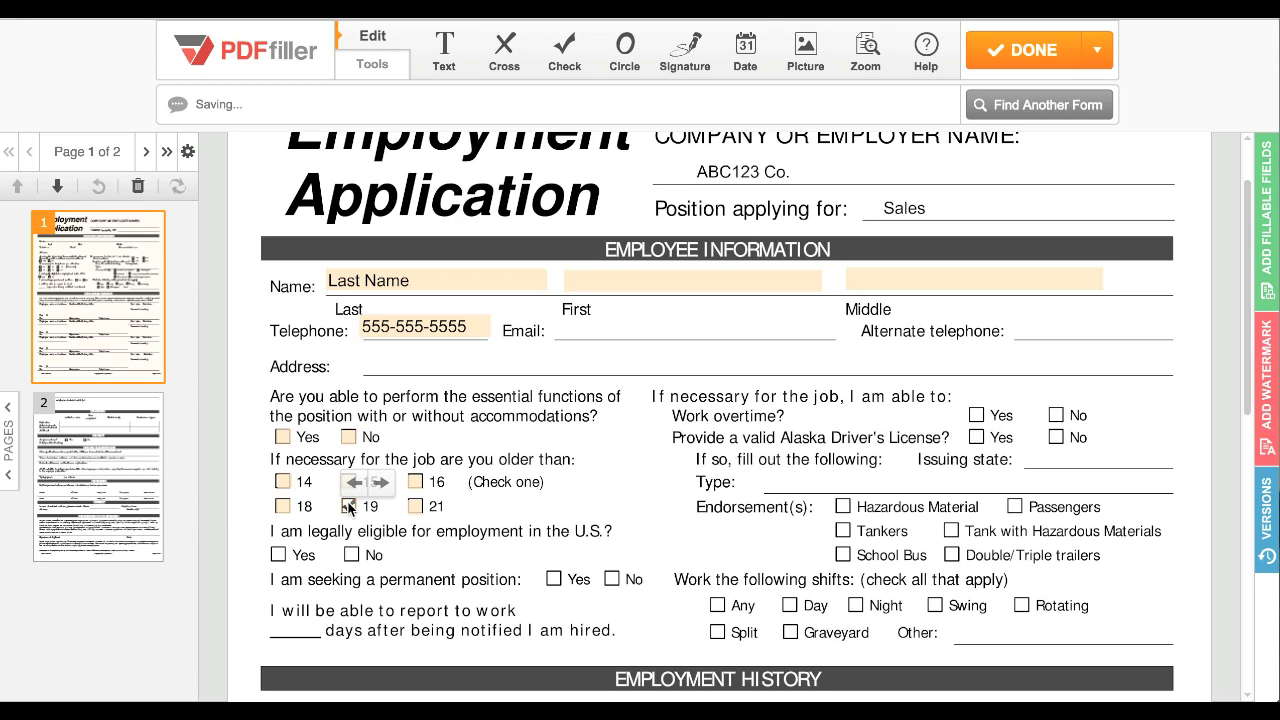
pyautogui.click(283, 439)
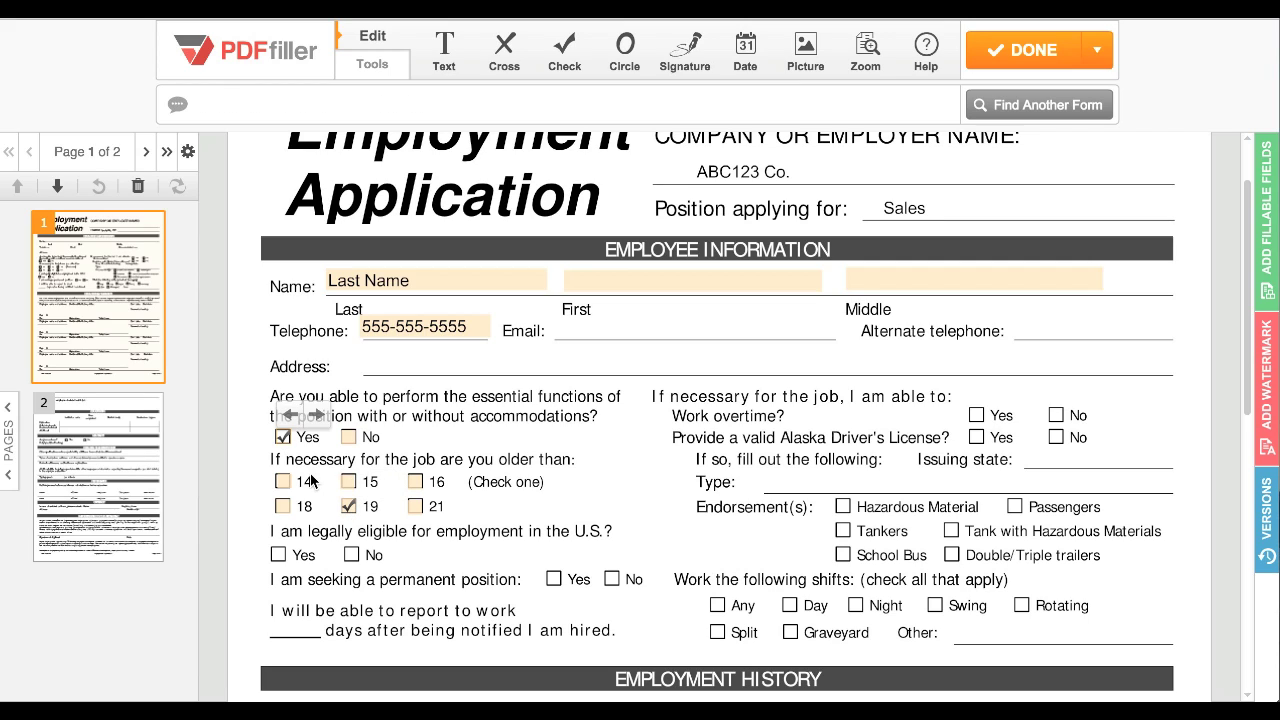
pyautogui.click(1266, 220)
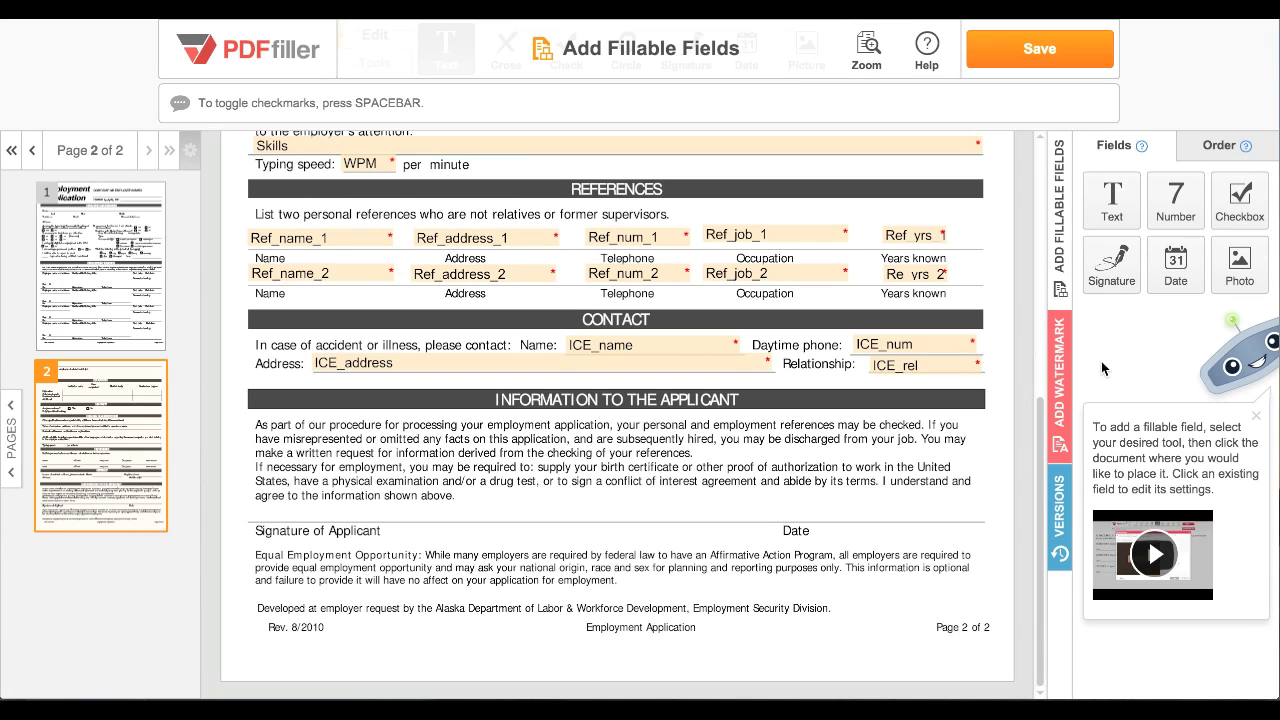
# Step: Place a signature field above Signature of Applicant, widened, shortened and shifted left onto the line
pyautogui.click(1111, 265)
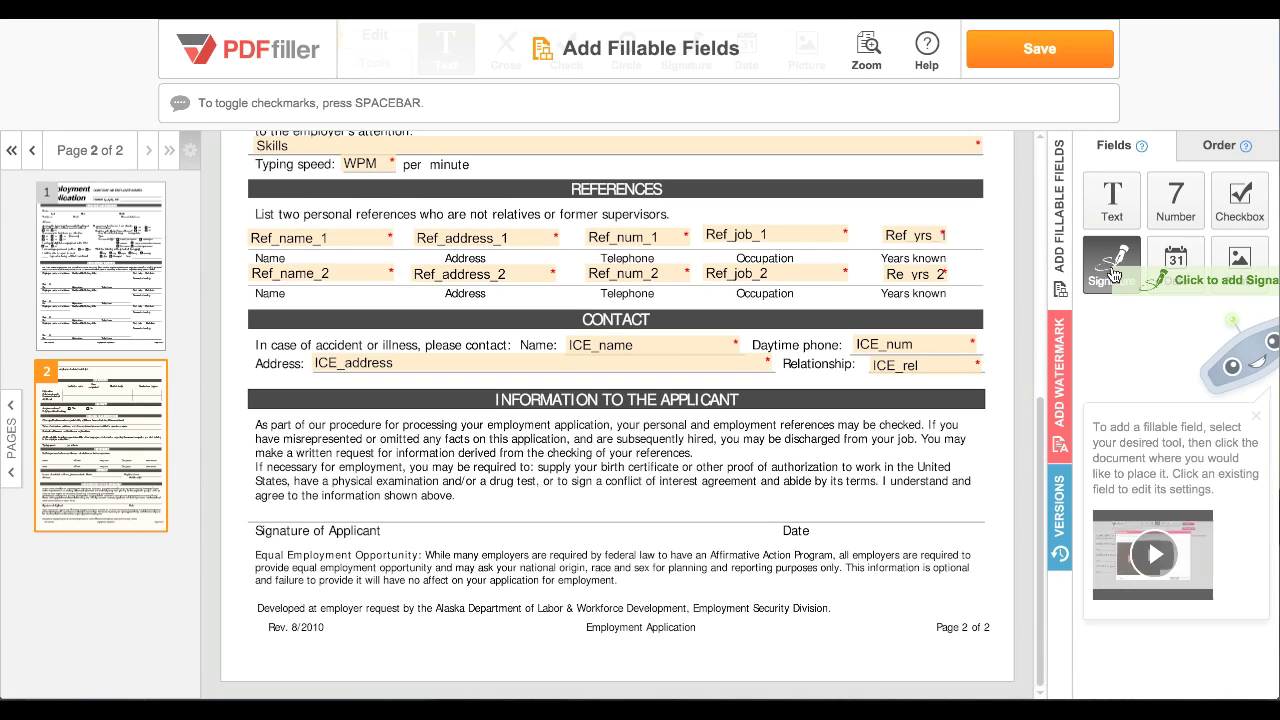
pyautogui.click(468, 495)
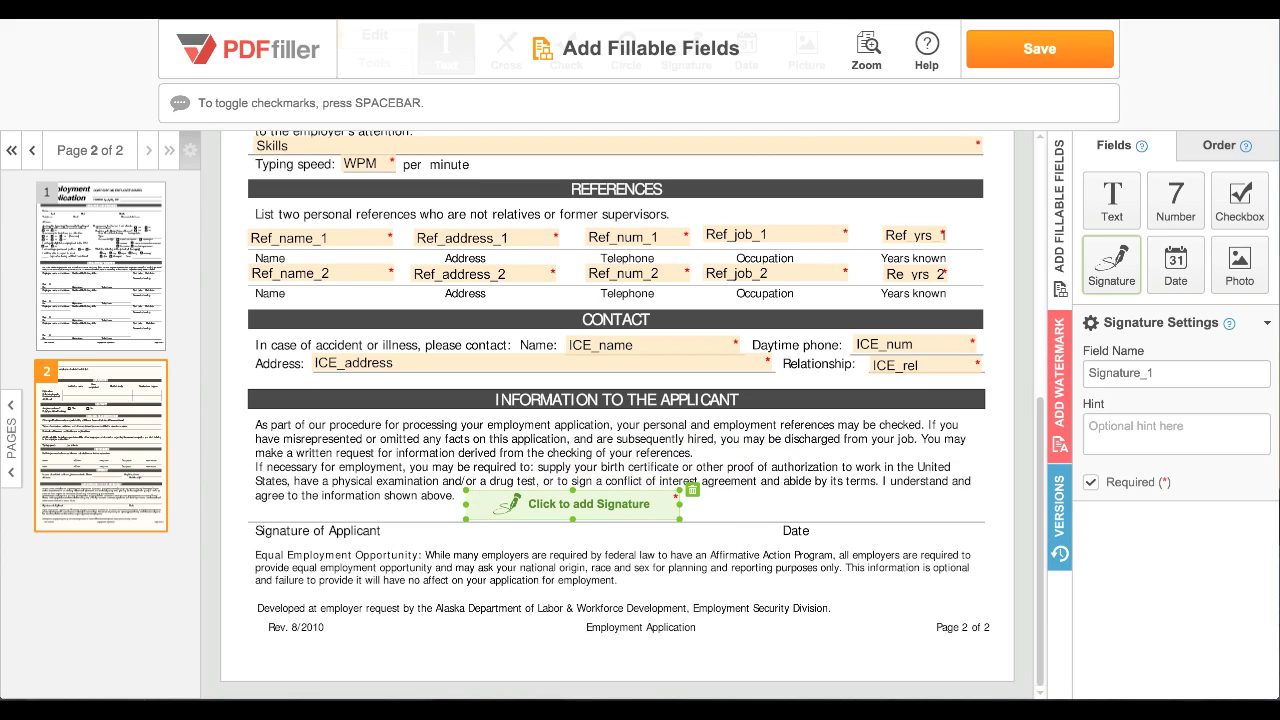
pyautogui.moveTo(680, 506)
pyautogui.mouseDown()
pyautogui.moveTo(775, 506)
pyautogui.moveTo(750, 506)
pyautogui.mouseUp()
pyautogui.moveTo(605, 488)
pyautogui.mouseDown()
pyautogui.moveTo(605, 503)
pyautogui.moveTo(366, 515)
pyautogui.mouseUp()
pyautogui.click(1128, 368)
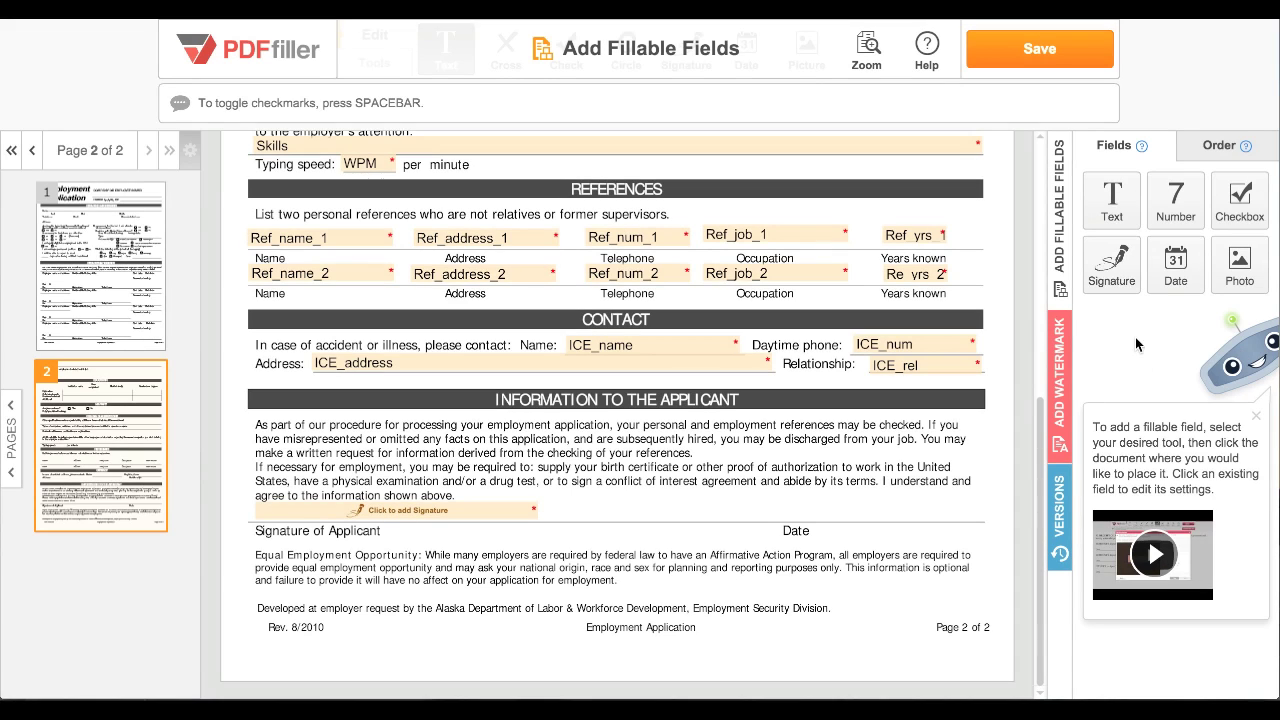
pyautogui.click(1176, 265)
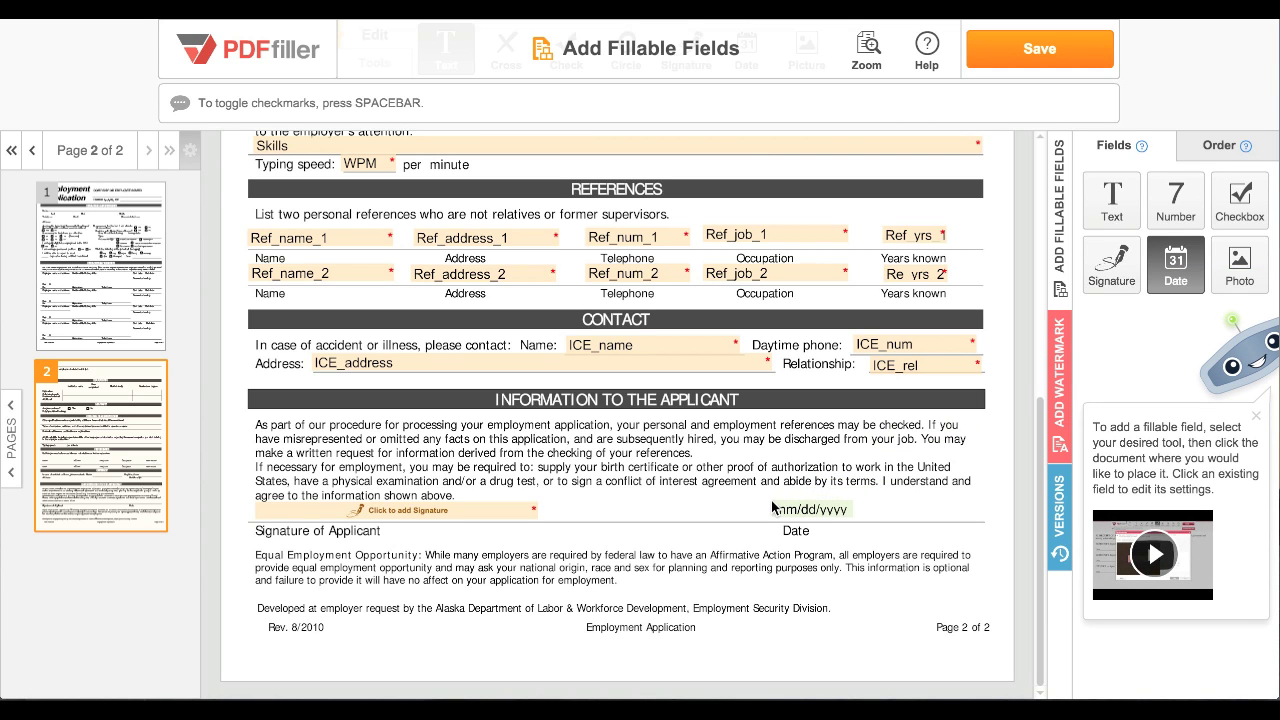
# Step: Place a date field above the Date line, keeping the mm/dd/yyyy format
pyautogui.click(896, 506)
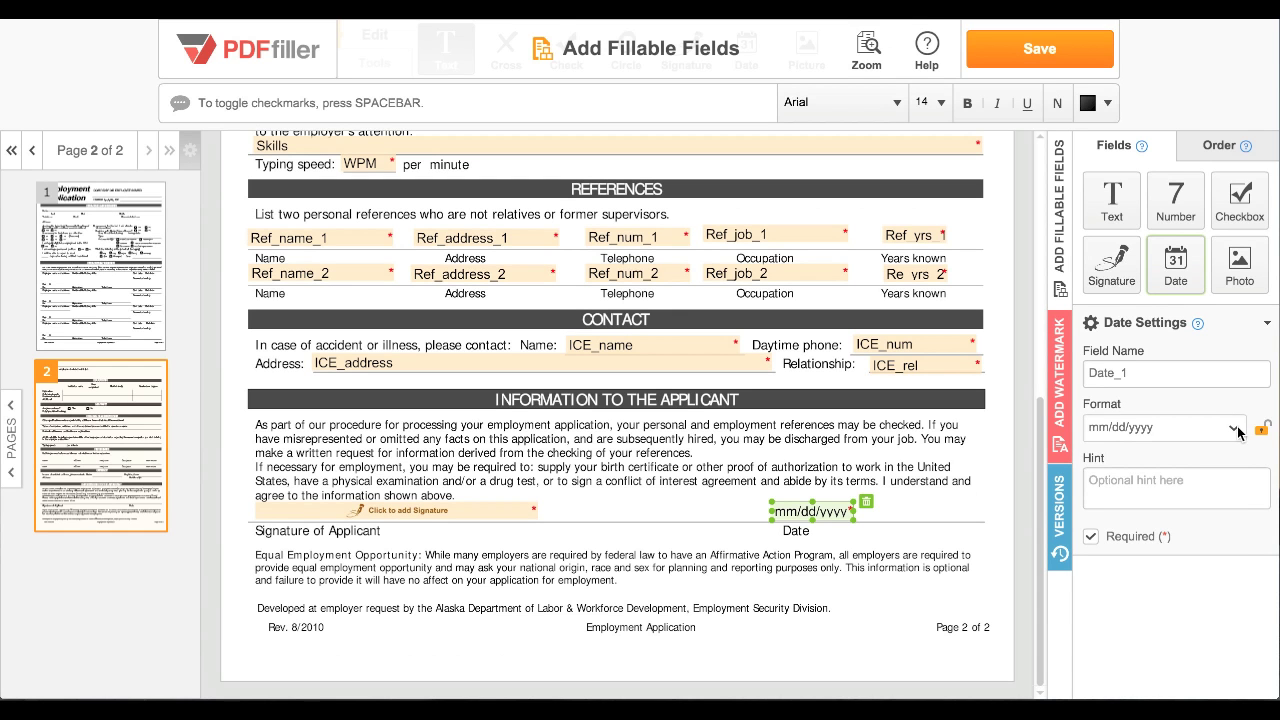
pyautogui.click(1234, 427)
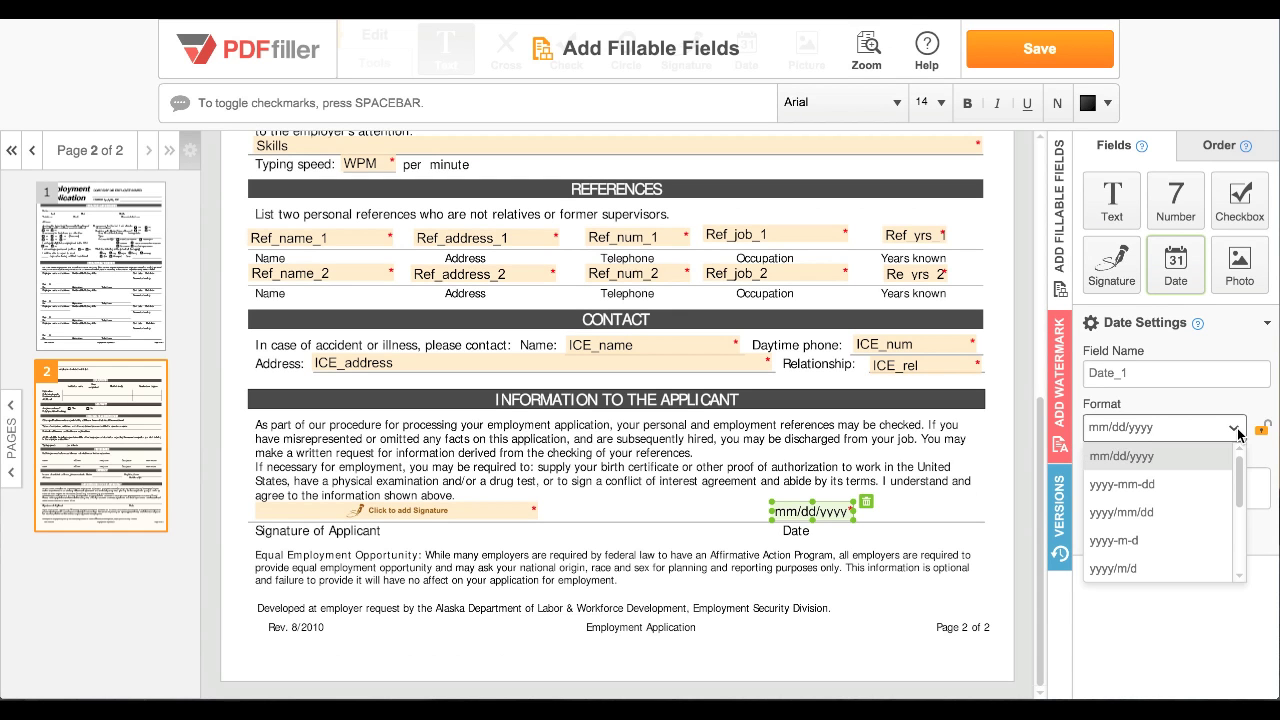
pyautogui.moveTo(1244, 473); pyautogui.dragTo(1222, 457)
pyautogui.click(1240, 412)
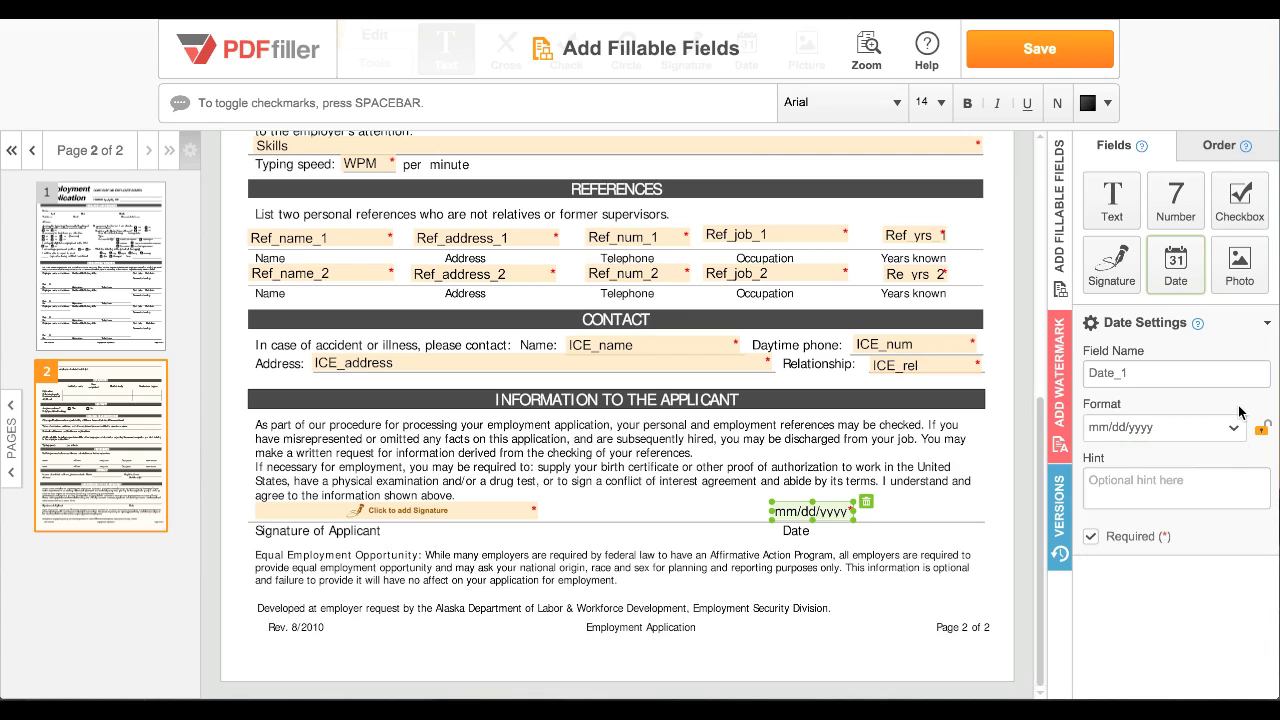
pyautogui.click(1240, 265)
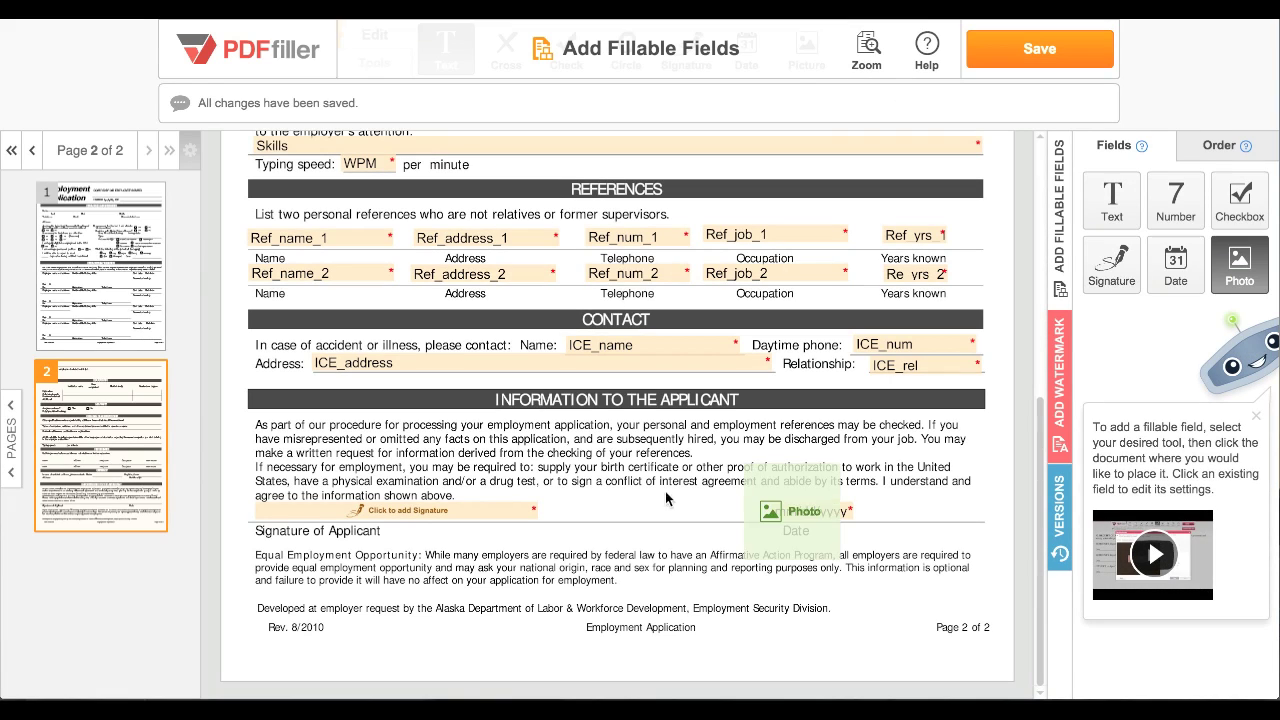
# Step: Place a photo field below the signature line, enlarge it, shift it right, and test adding a picture
pyautogui.click(594, 530)
pyautogui.moveTo(594, 530); pyautogui.dragTo(542, 442)
pyautogui.moveTo(606, 523); pyautogui.dragTo(638, 535)
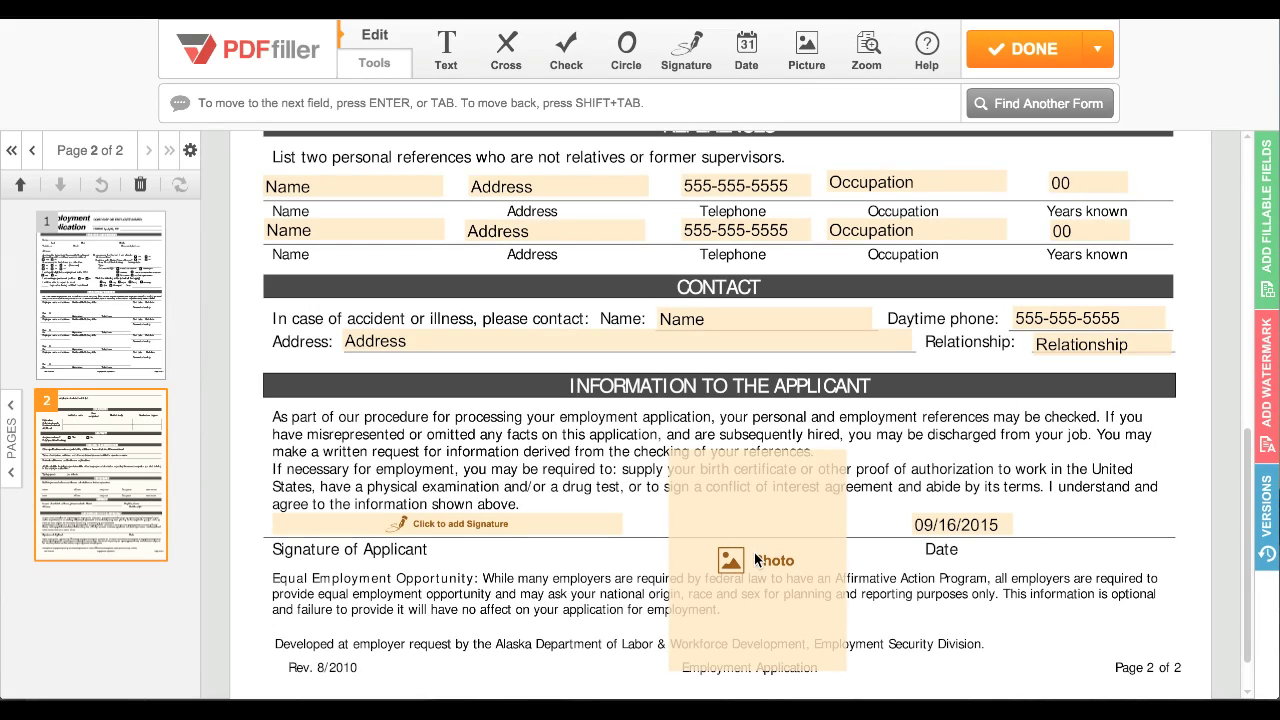
pyautogui.click(757, 560)
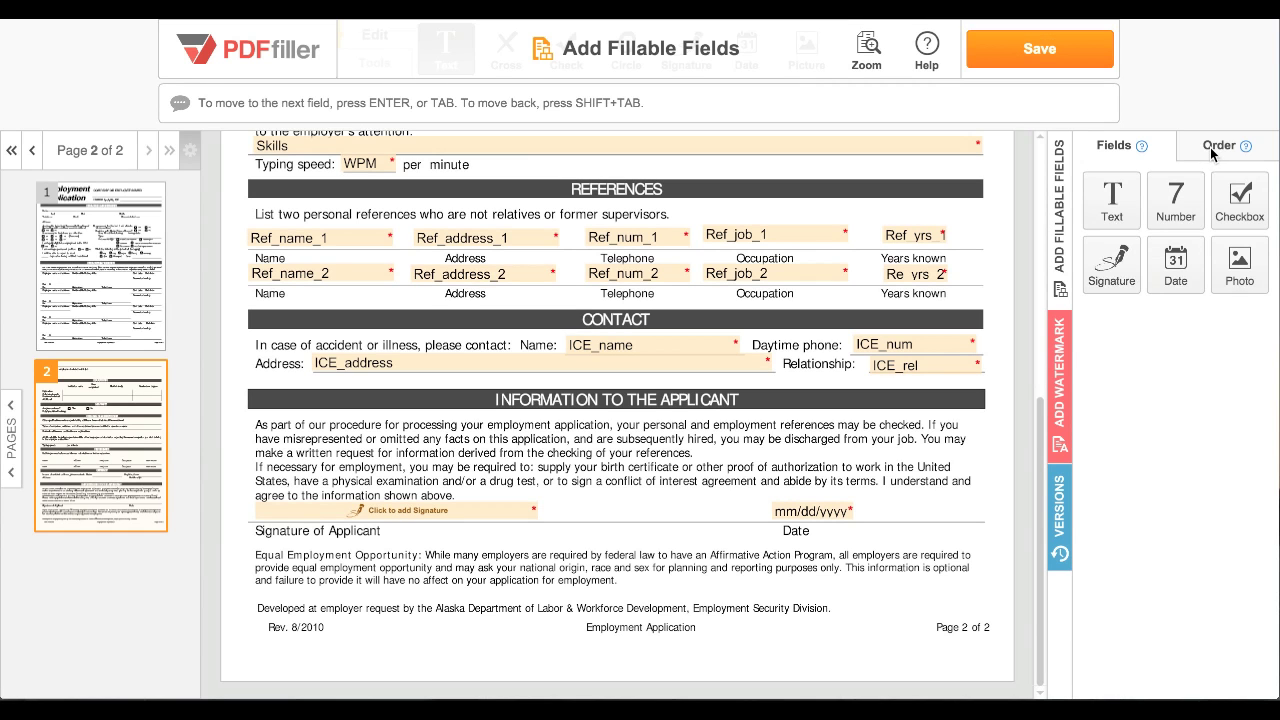
# Step: Show the fields' fill order and move Ref_num_2 higher in the sequence
pyautogui.click(1212, 146)
pyautogui.moveTo(1245, 153)
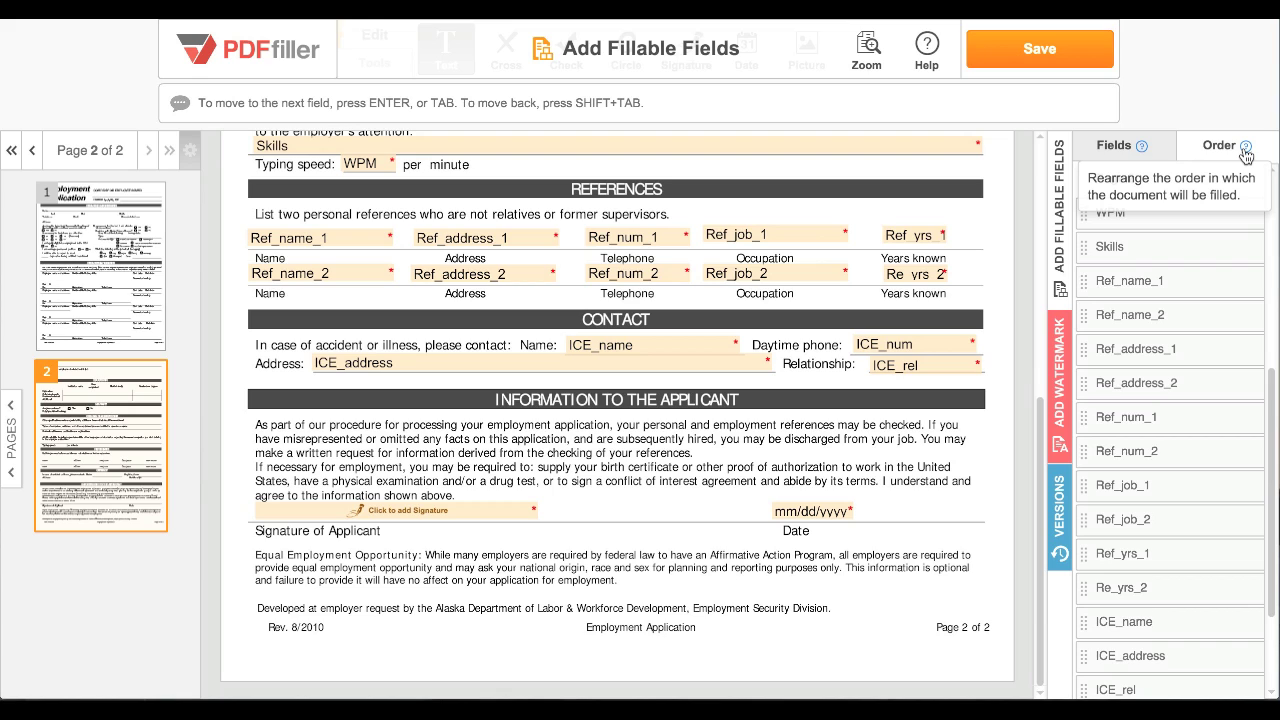
pyautogui.moveTo(1085, 384)
pyautogui.mouseDown()
pyautogui.moveTo(1088, 440)
pyautogui.moveTo(1088, 375)
pyautogui.mouseUp()
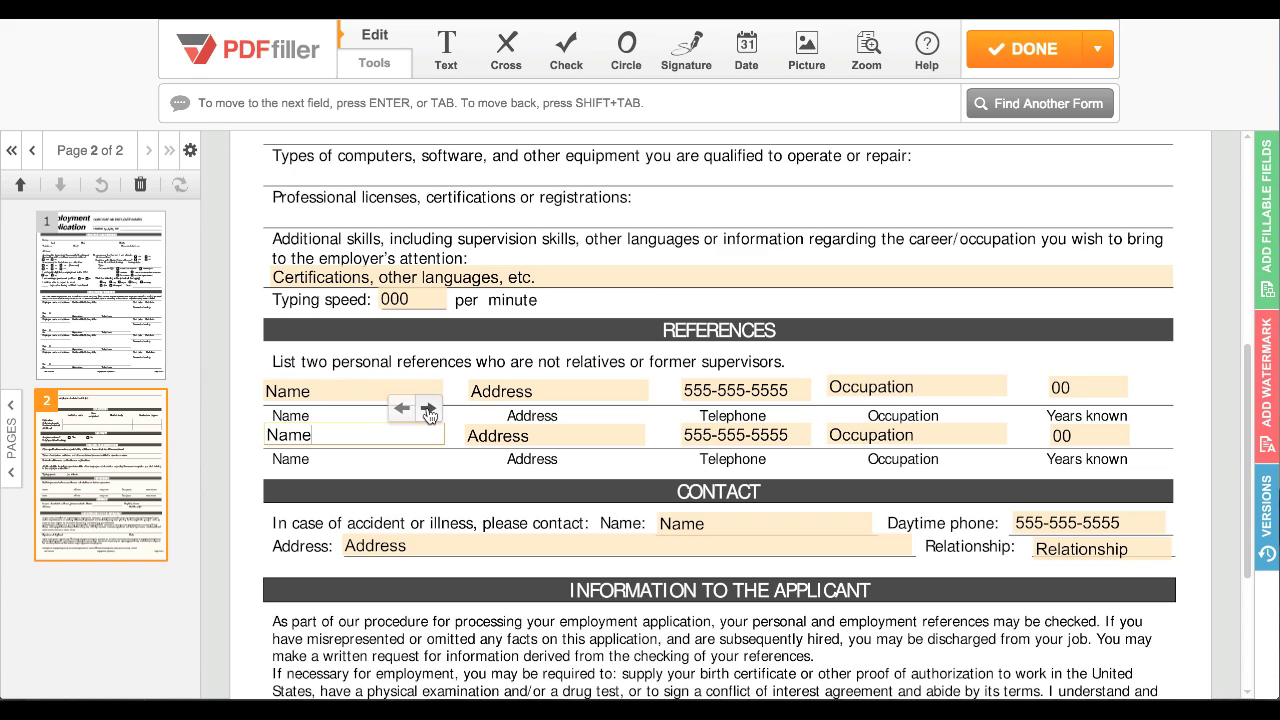
# Step: Step through the reference fields to both Occupation fields, then save the fillable fields
pyautogui.click(428, 409)
pyautogui.press('Tab')
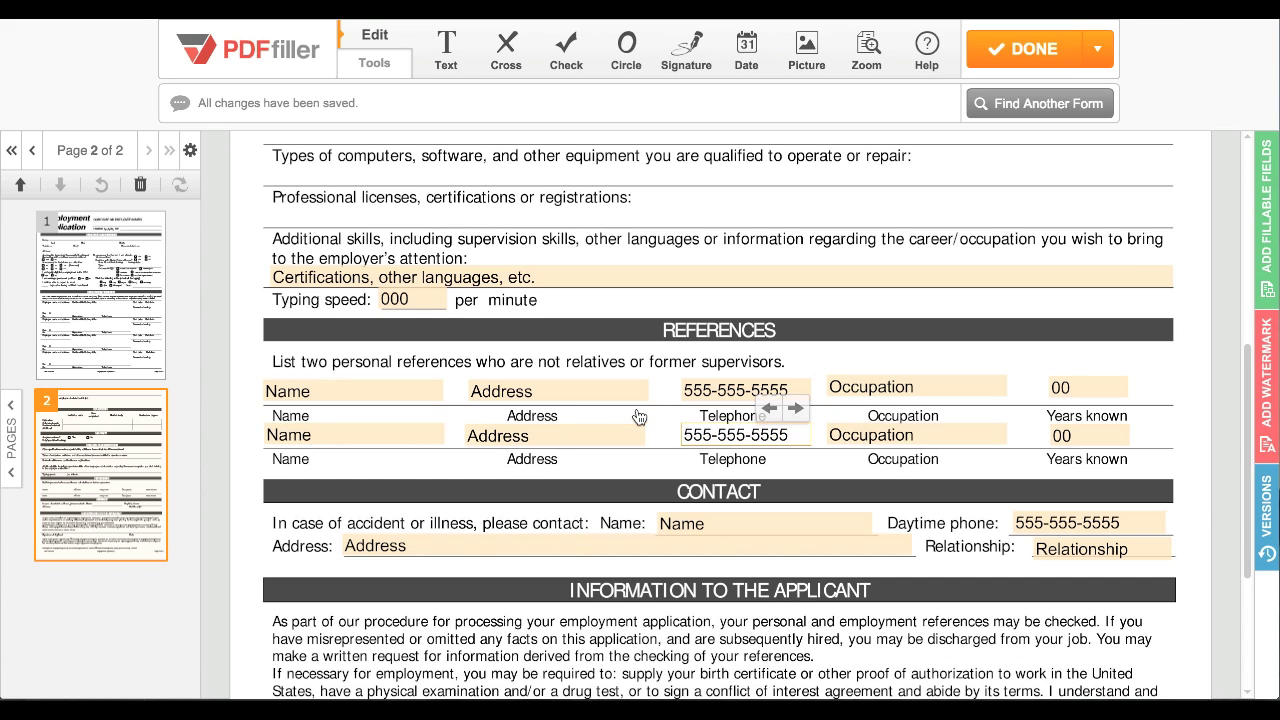
pyautogui.click(796, 408)
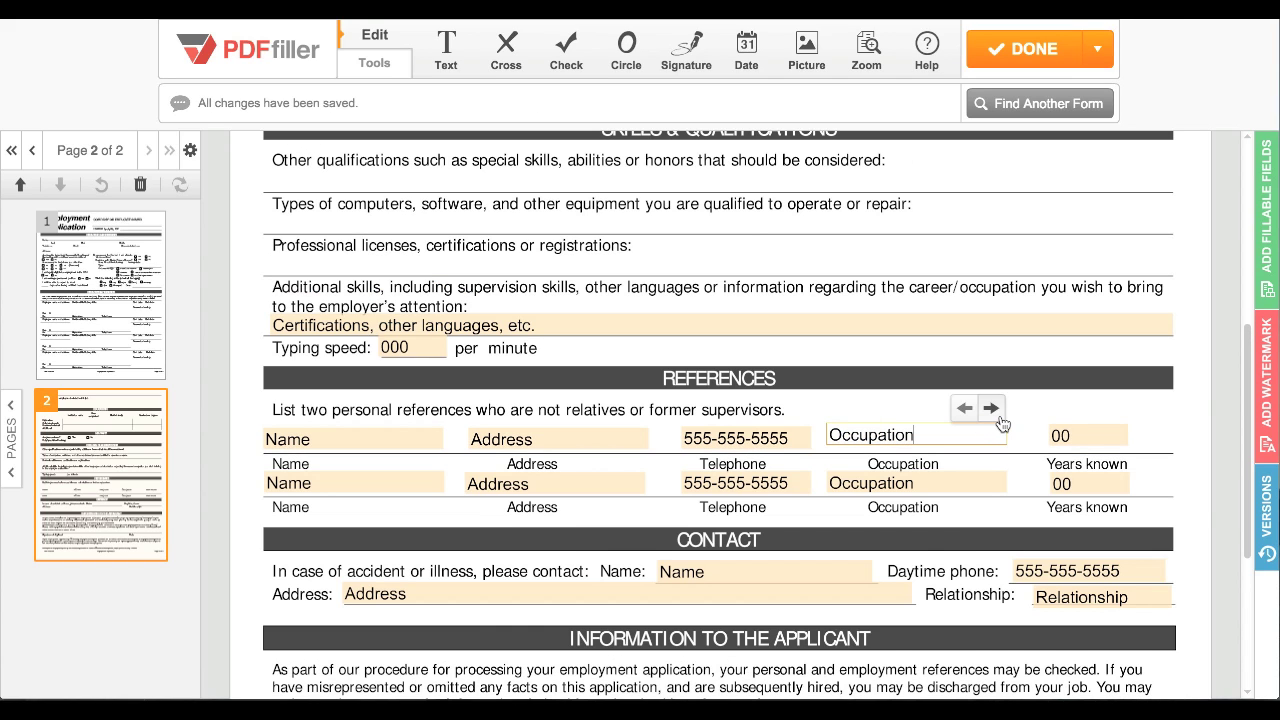
pyautogui.click(991, 409)
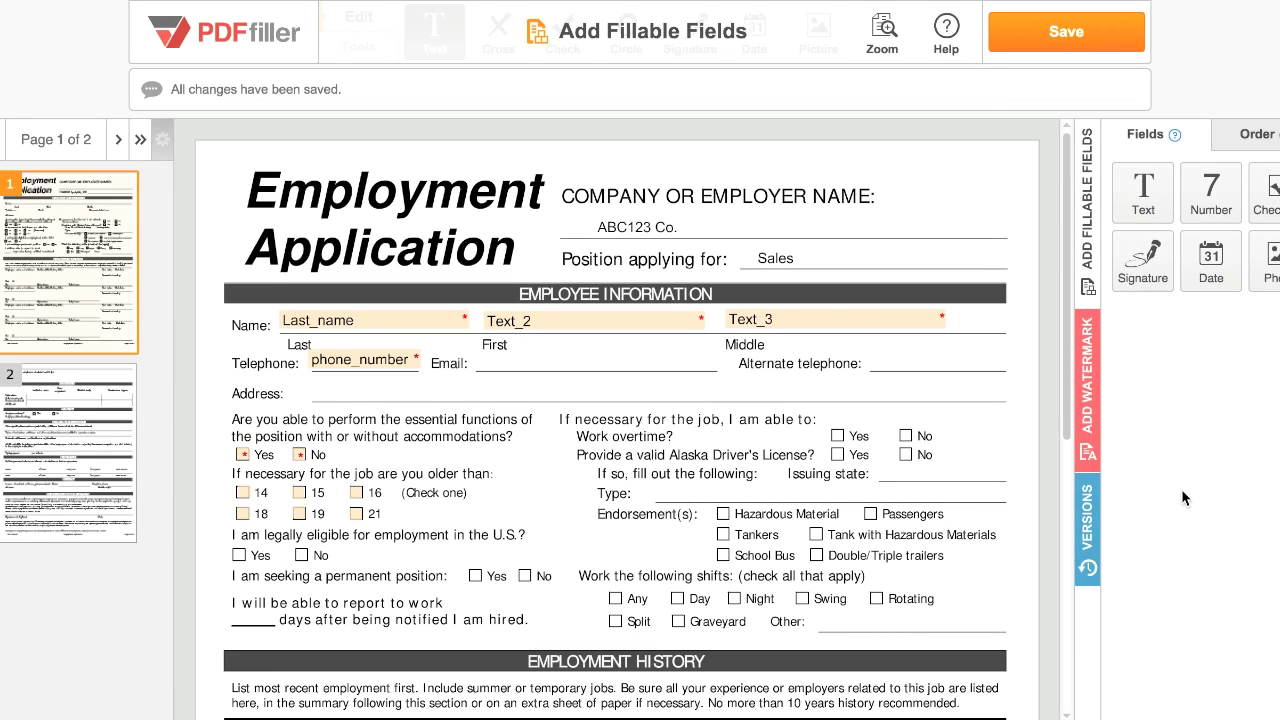
pyautogui.click(1080, 35)
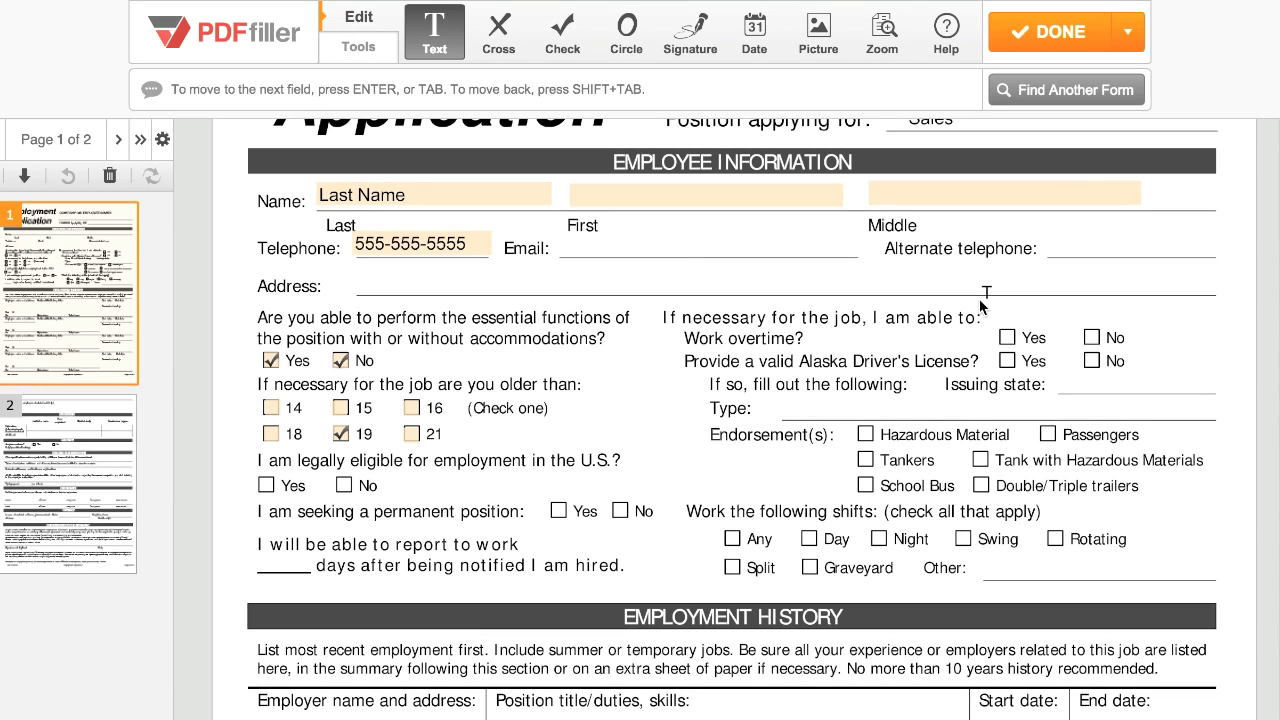
# Step: Finish the document with DONE, choosing Yes – Clear and Continue to clear all entries
pyautogui.click(1037, 40)
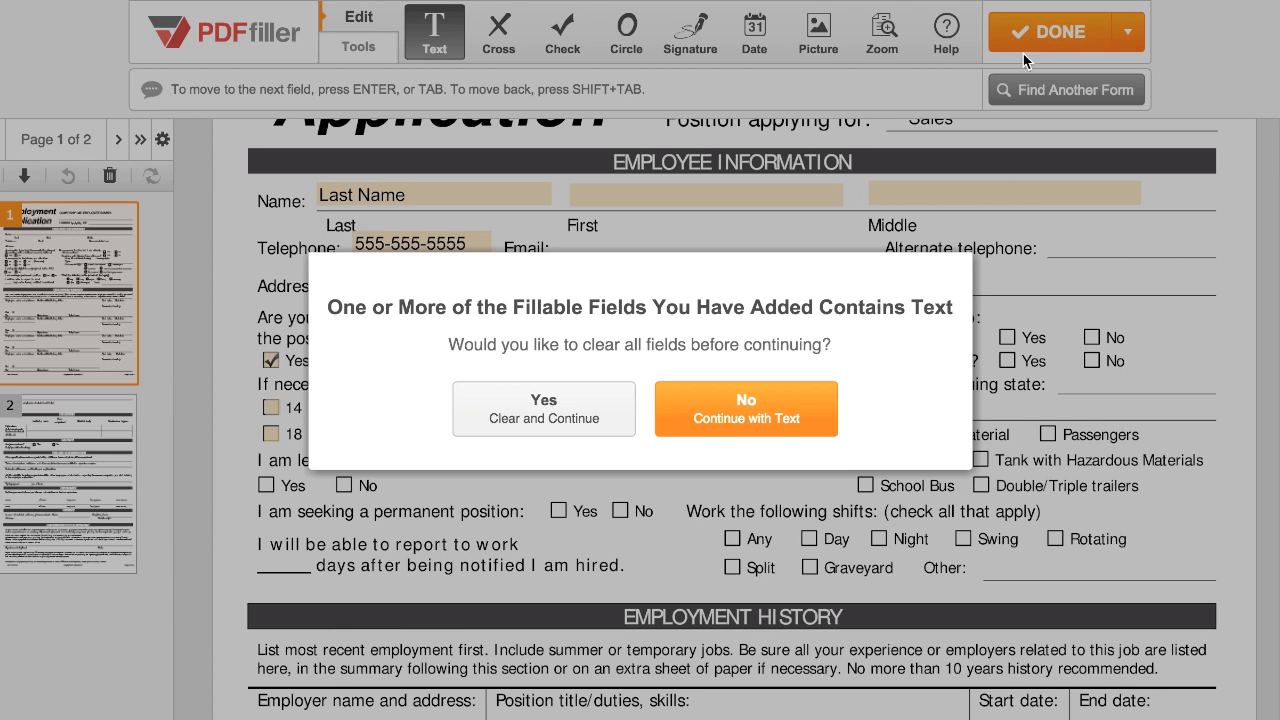
pyautogui.click(606, 424)
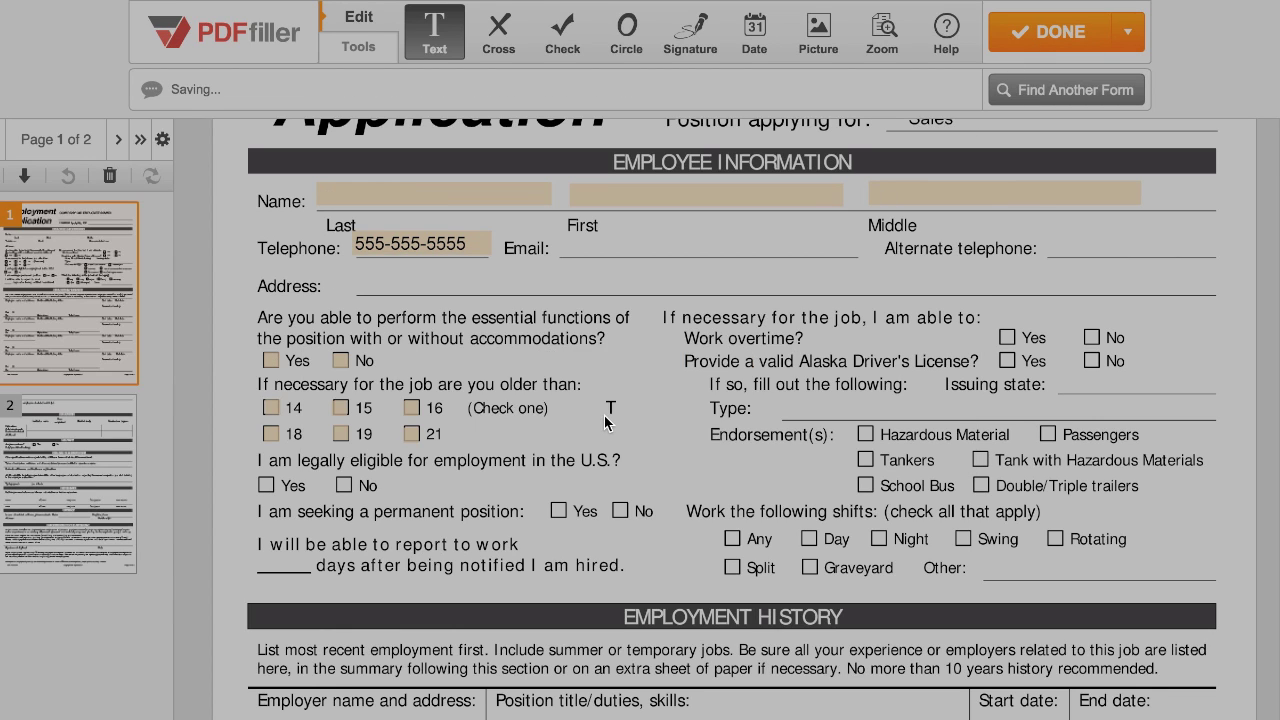